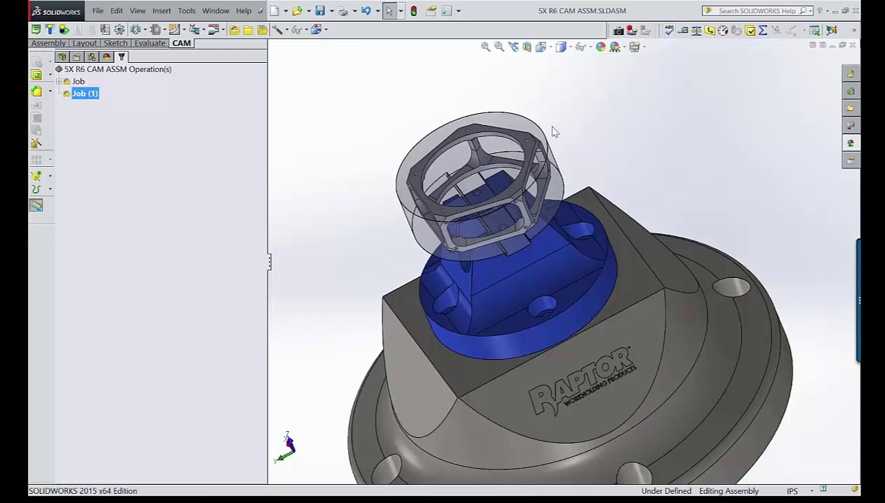
# - Review the model, stock, fixture and work coordinate system settings of Job (1)
pyautogui.moveTo(552, 131); pyautogui.dragTo(485, 88, button='middle')
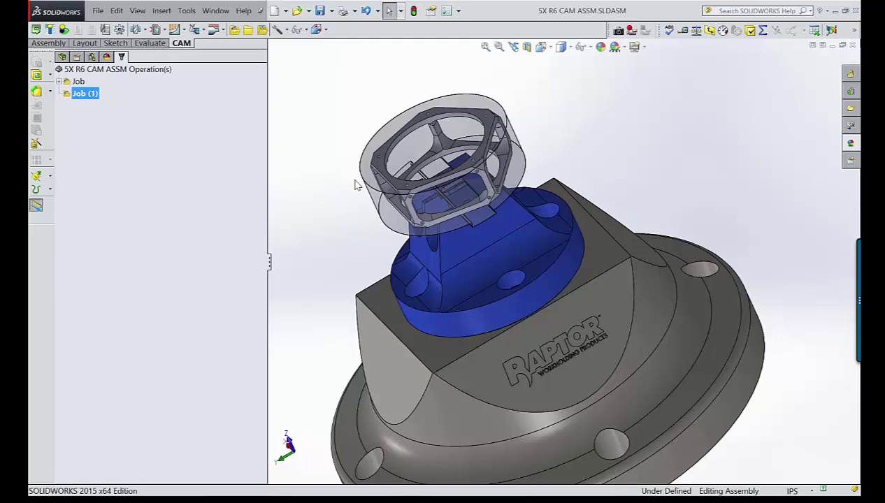
pyautogui.moveTo(355, 184); pyautogui.dragTo(360, 184, button='middle')
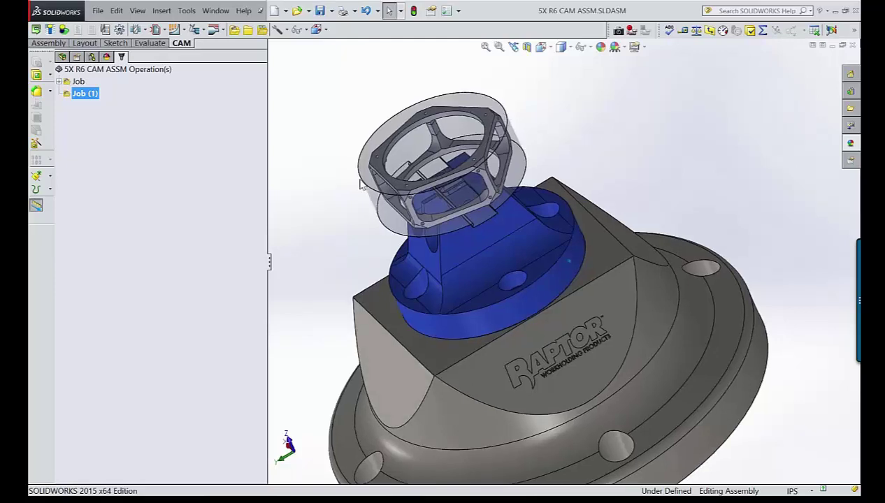
pyautogui.scroll(-2, 362, 184)
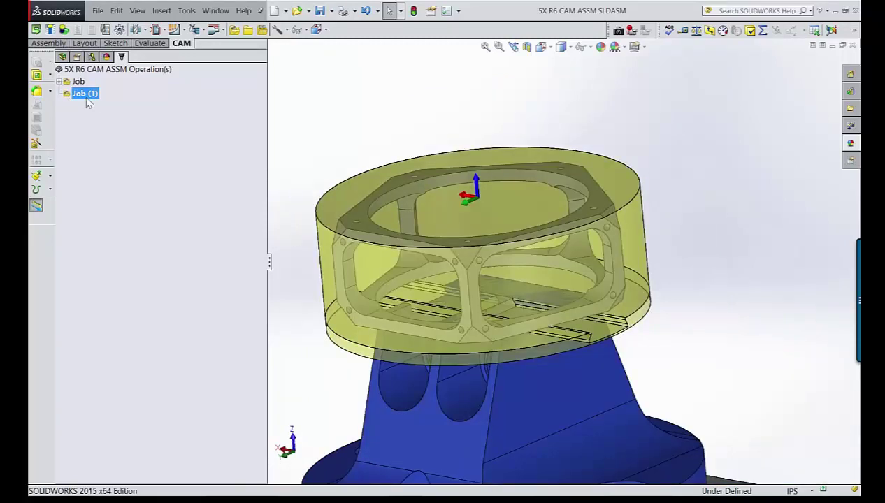
pyautogui.doubleClick(86, 97)
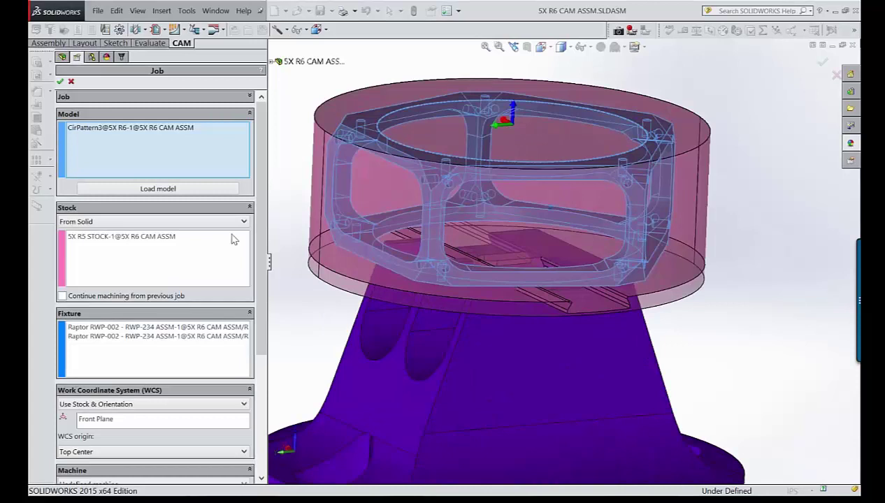
pyautogui.click(234, 333)
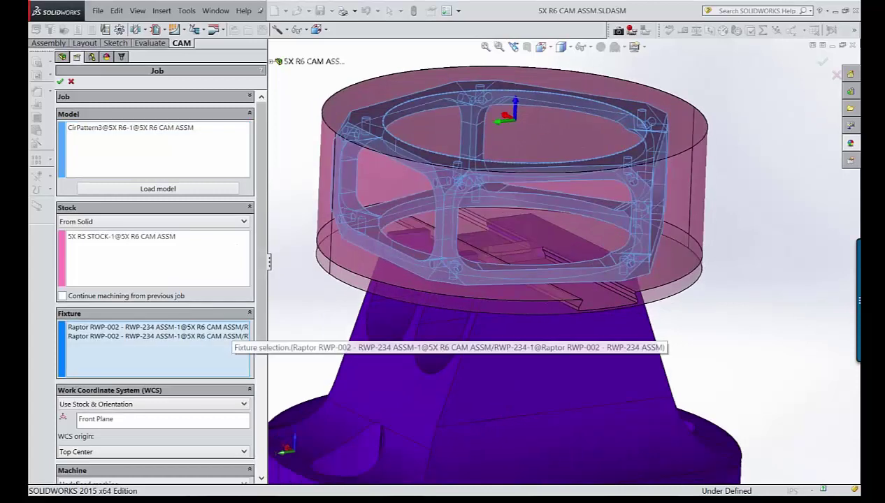
pyautogui.scroll(-3, 154, 209)
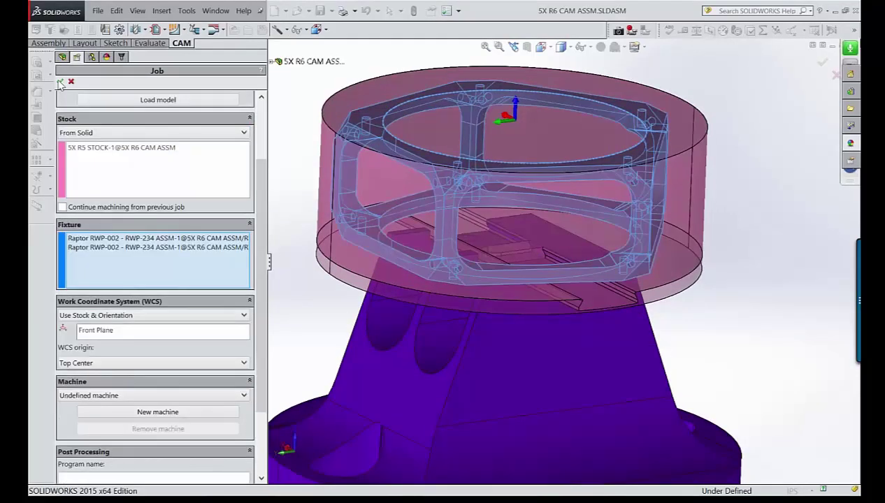
pyautogui.click(60, 82)
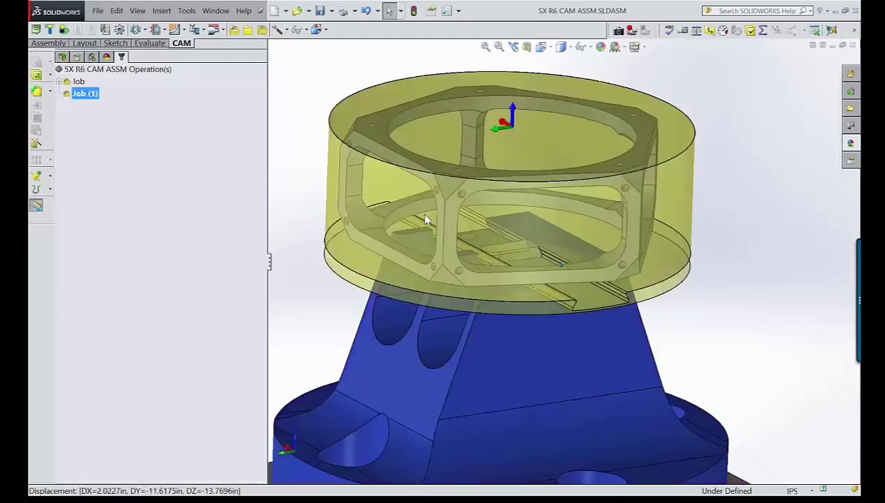
pyautogui.scroll(3, 336, 131)
pyautogui.click(337, 131)
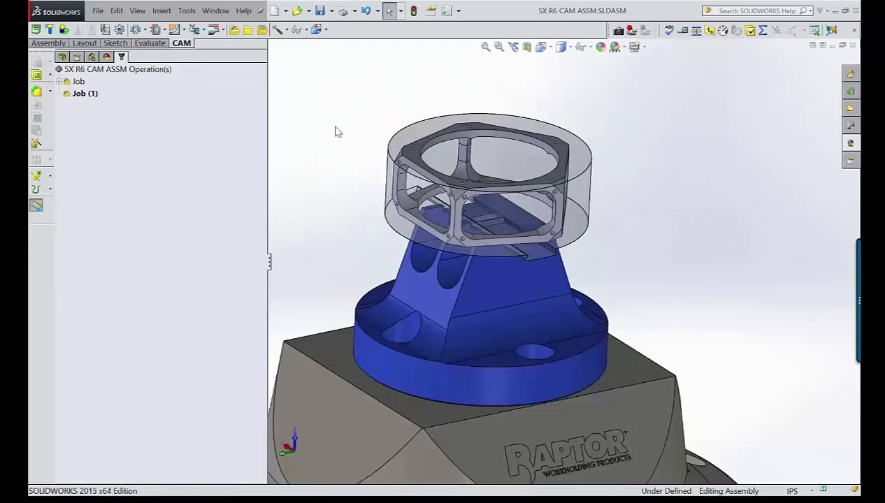
# - Create all operations of the D1 DEMO TEMP template in Job (1)
pyautogui.scroll(-3, 350, 143)
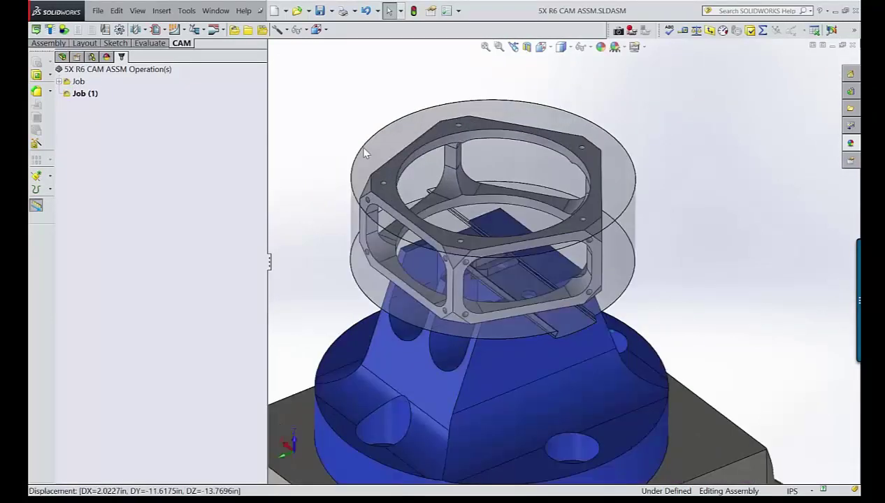
pyautogui.scroll(-1, 453, 282)
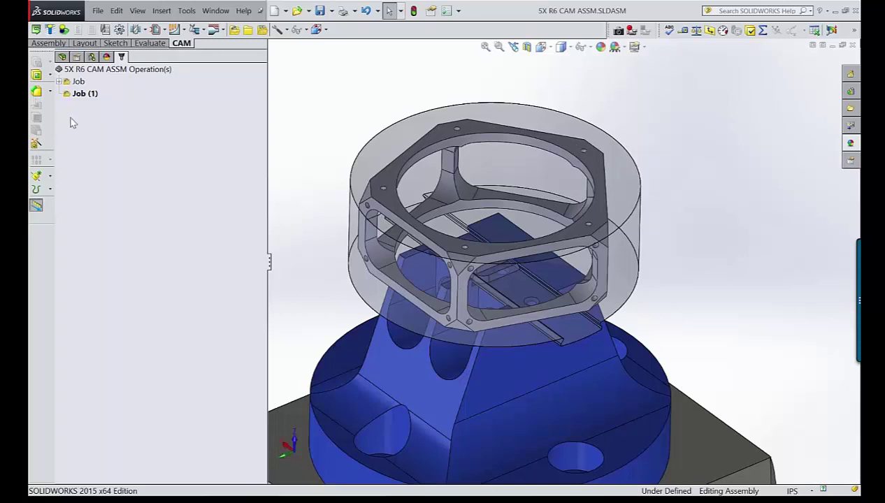
pyautogui.rightClick(103, 118)
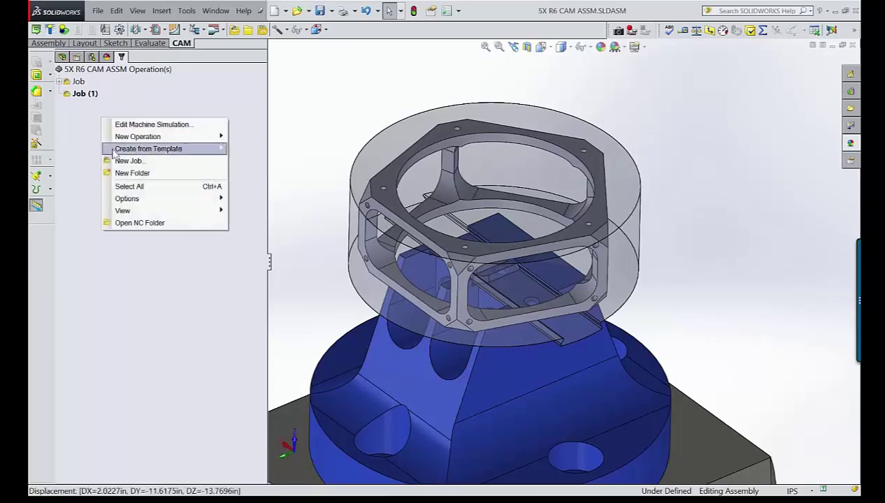
pyautogui.moveTo(112, 152)
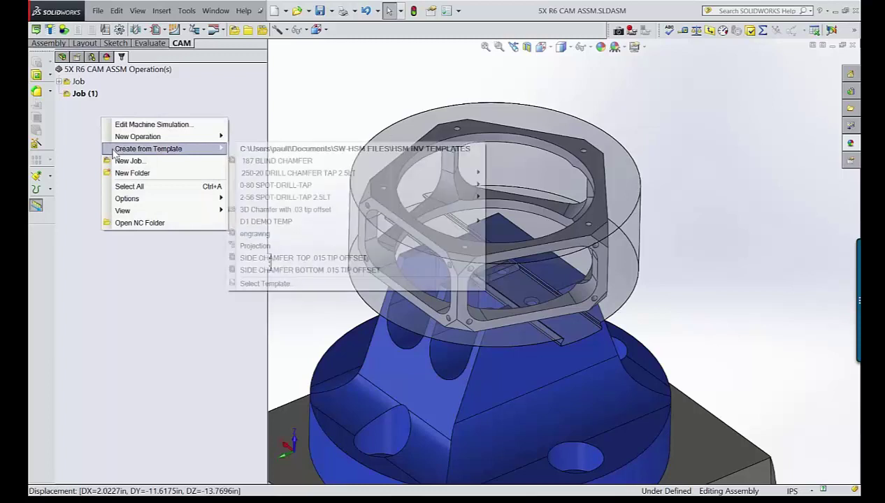
pyautogui.moveTo(475, 238)
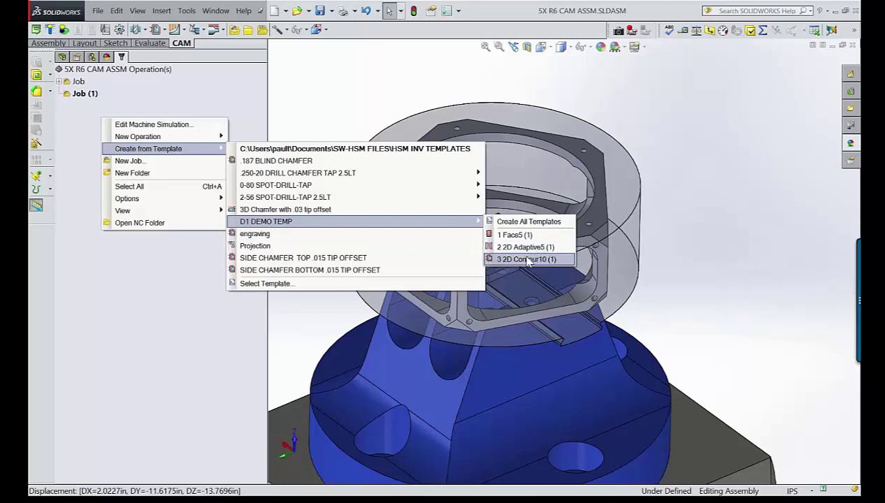
pyautogui.click(524, 223)
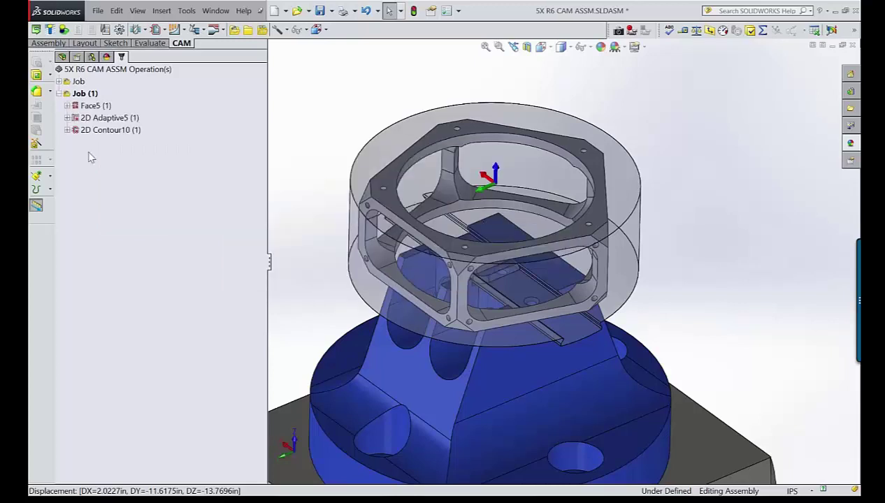
# - Generate the toolpath for the Face5 (1) operation and inspect it over the top of the stock
pyautogui.click(93, 107)
pyautogui.rightClick(93, 107)
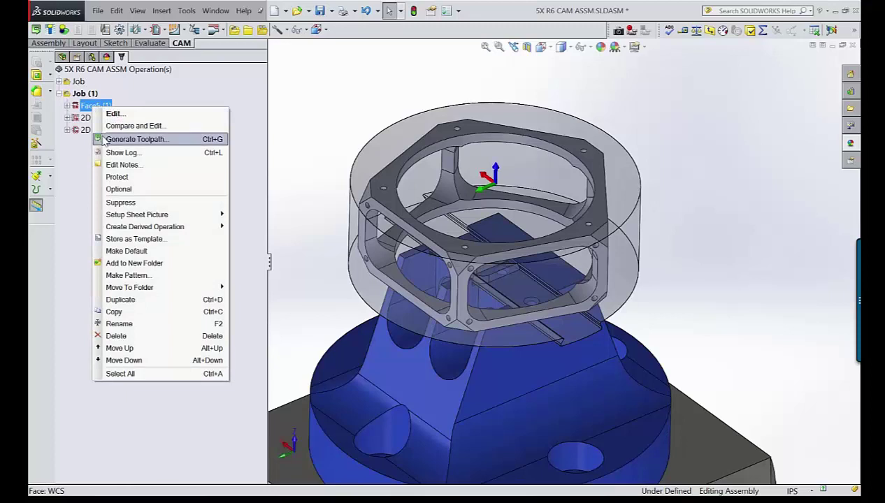
pyautogui.click(105, 142)
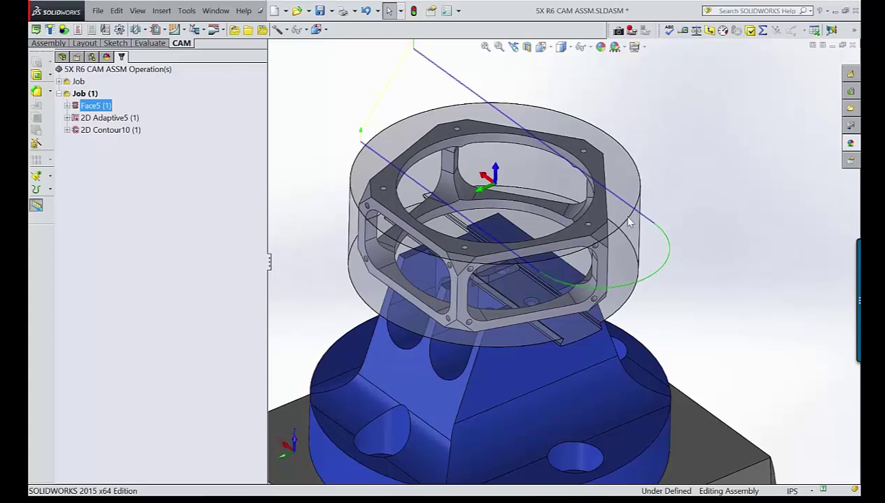
pyautogui.moveTo(629, 223); pyautogui.dragTo(465, 158, button='middle')
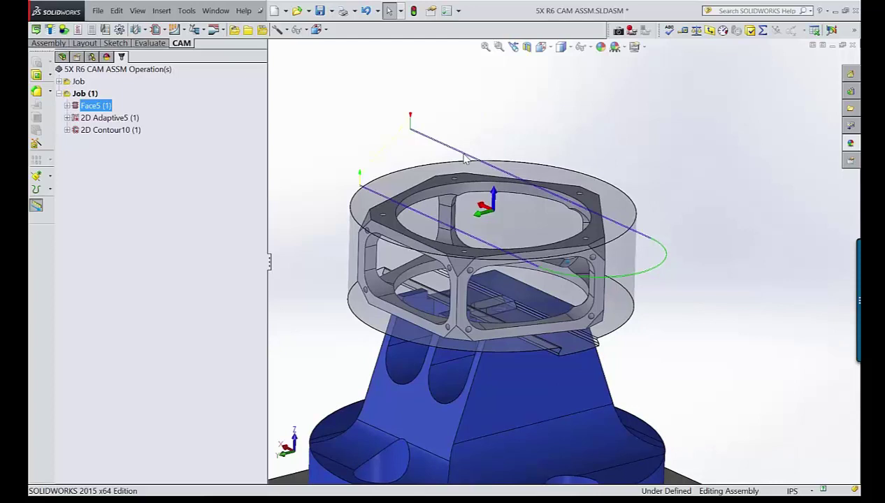
pyautogui.scroll(-5, 464, 158)
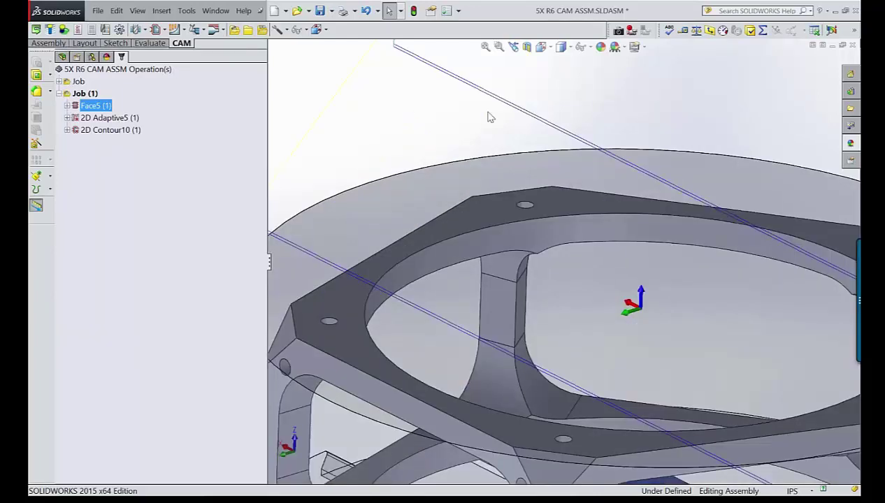
pyautogui.scroll(5, 491, 117)
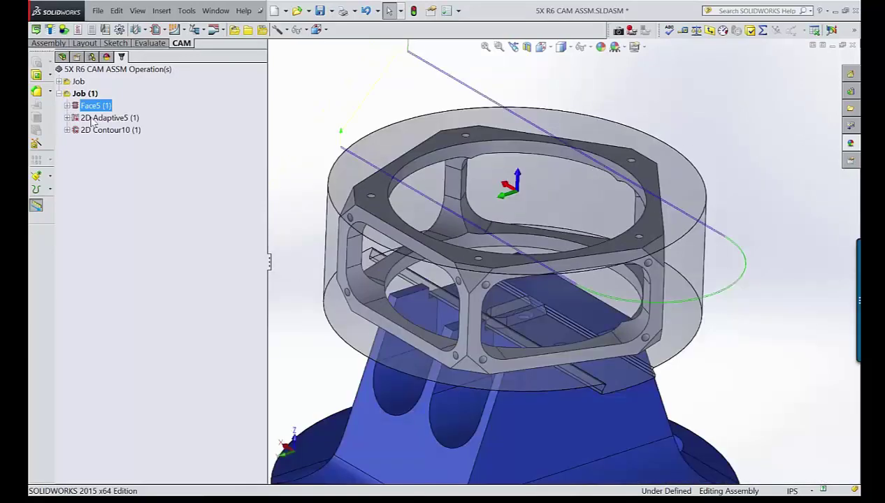
# - Generate the 2D Adaptive5 (1) toolpath and assign the lower circular inner edge of the part as the 2D Contour10 (1) geometry
pyautogui.doubleClick(93, 119)
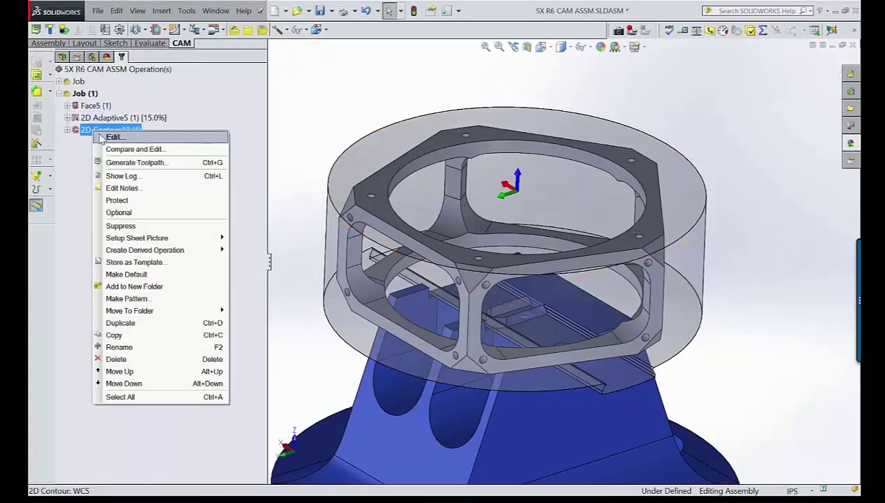
pyautogui.click(114, 137)
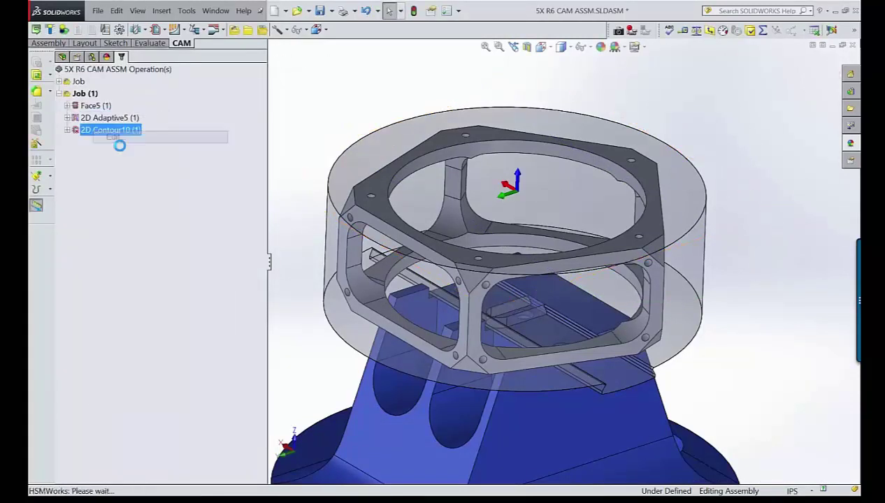
pyautogui.click(505, 252)
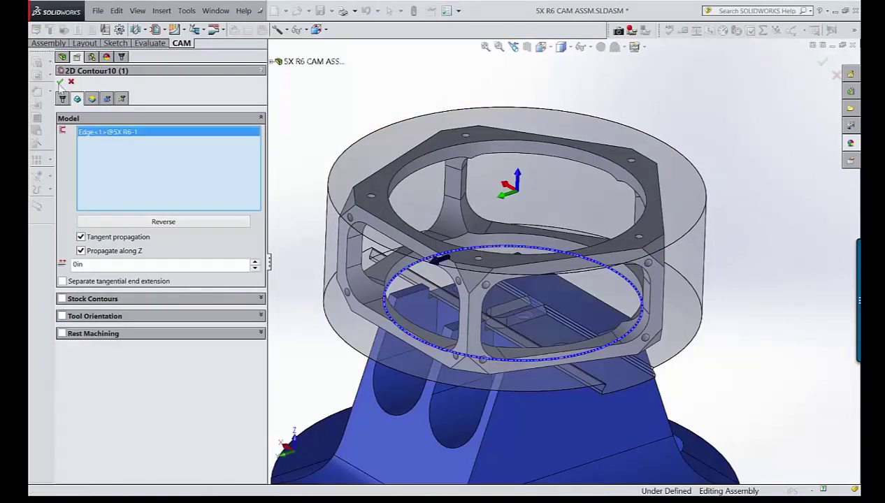
pyautogui.click(60, 83)
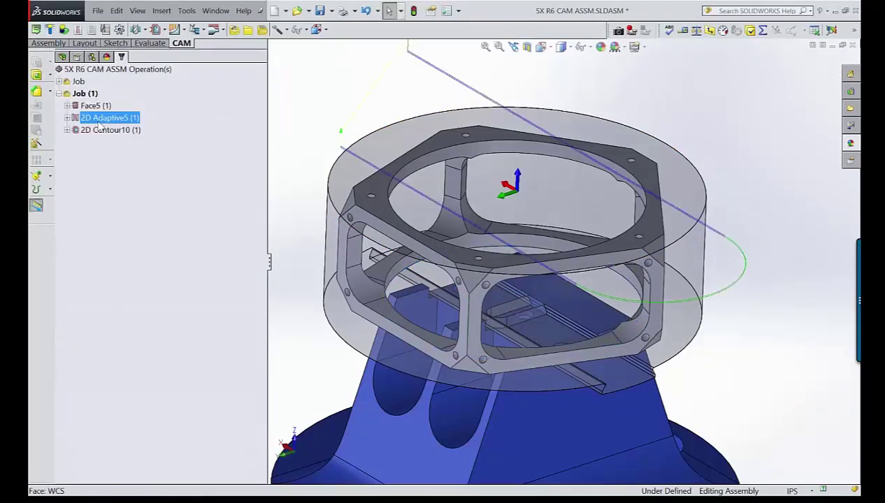
pyautogui.click(102, 131)
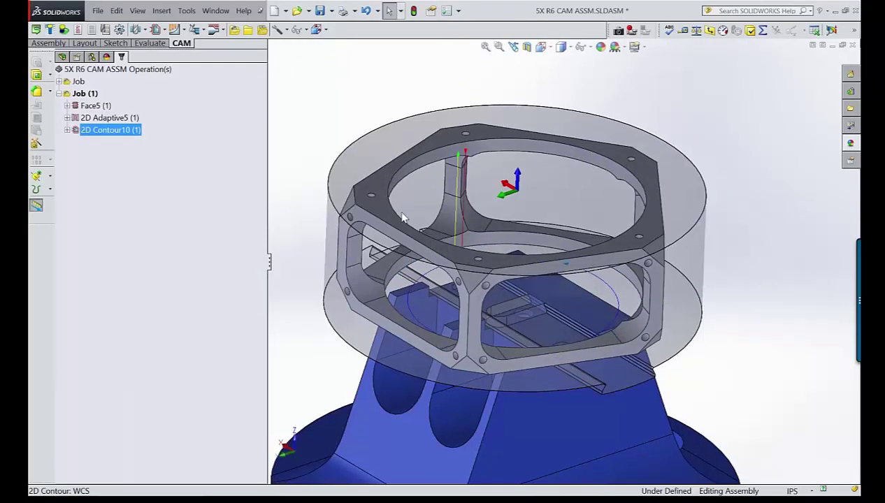
pyautogui.moveTo(402, 218); pyautogui.dragTo(188, 210, button='middle')
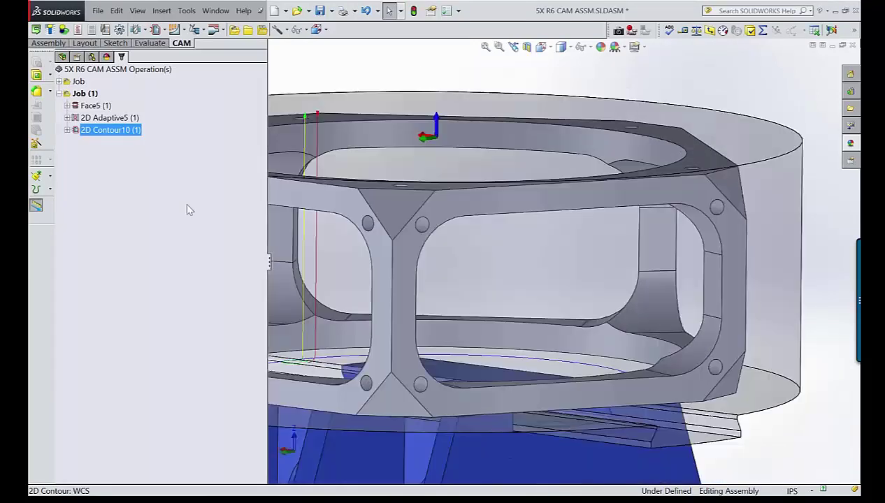
pyautogui.click(188, 210)
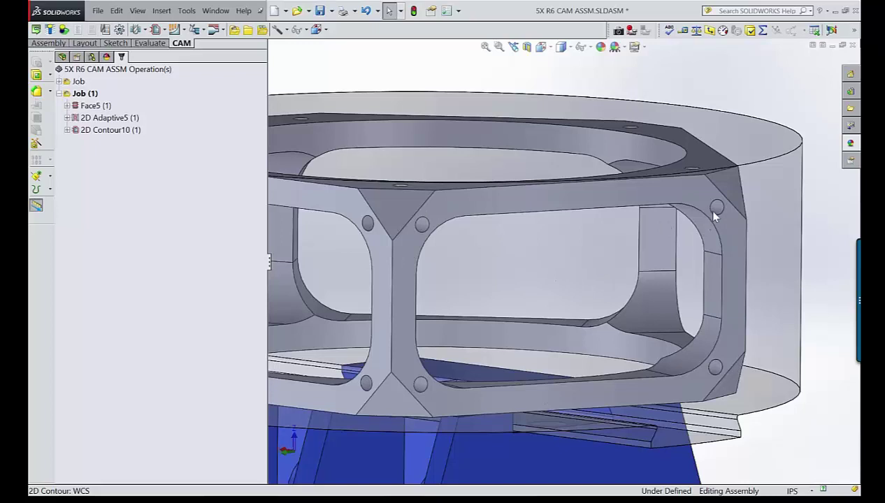
# - Add a second set of all D1 DEMO TEMP template operations to Job (1)
pyautogui.rightClick(106, 170)
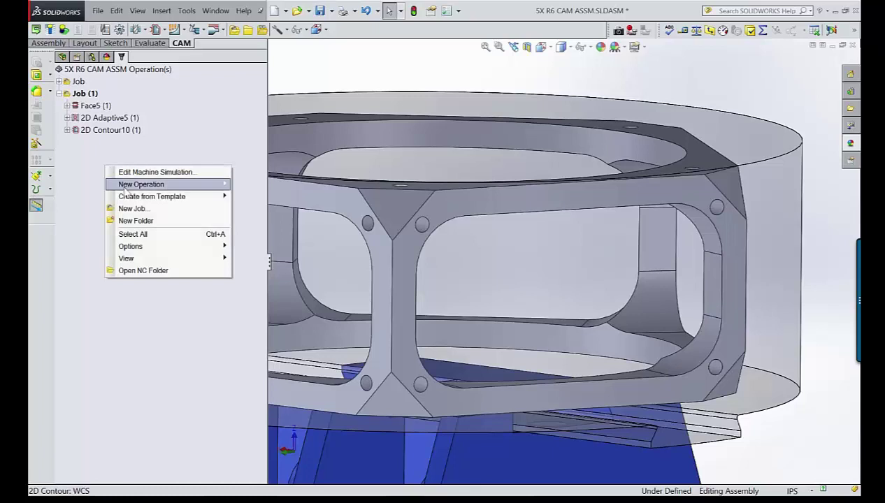
pyautogui.moveTo(128, 202)
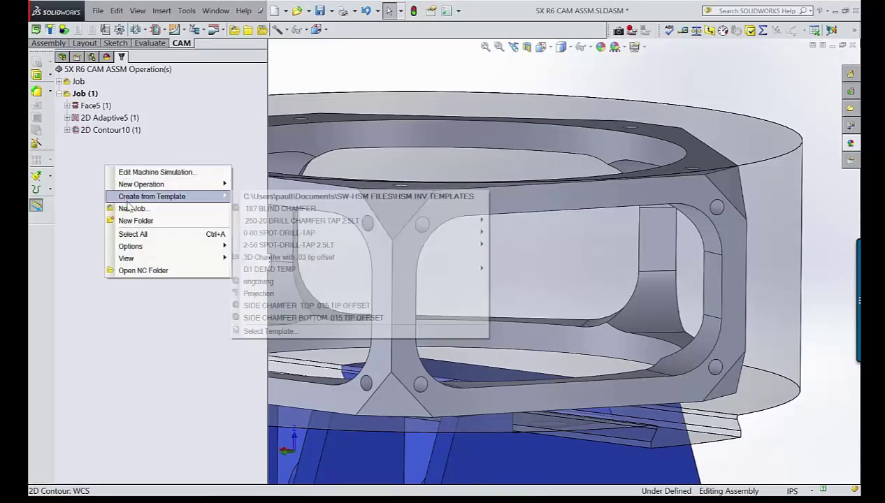
pyautogui.moveTo(428, 273)
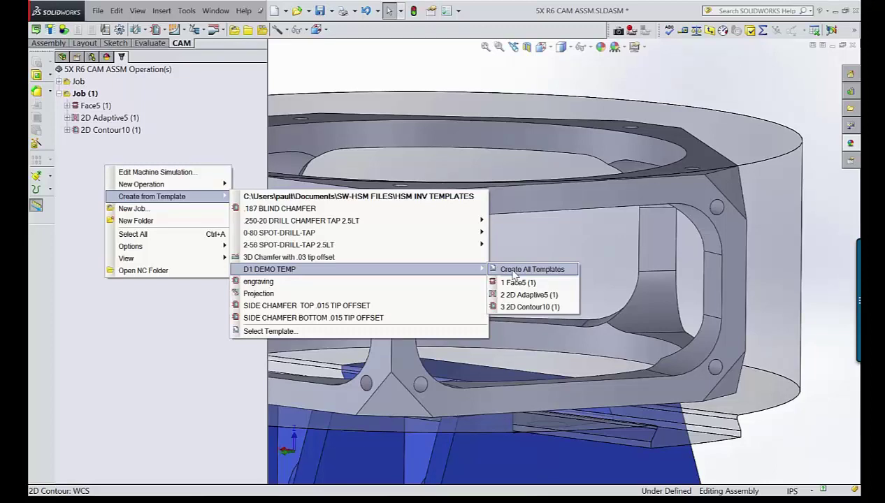
pyautogui.click(514, 272)
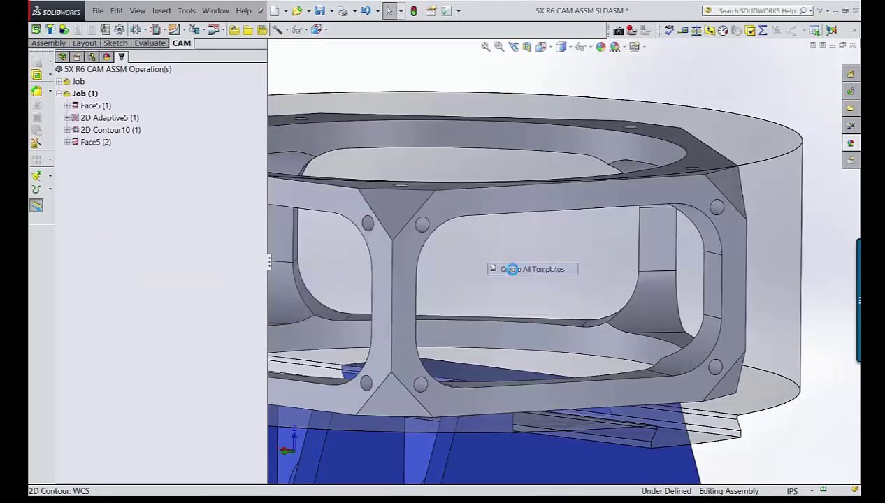
# - Enable Tool Orientation for the Face5 (2) operation and orient it to the side of the part containing the window opening
pyautogui.rightClick(98, 143)
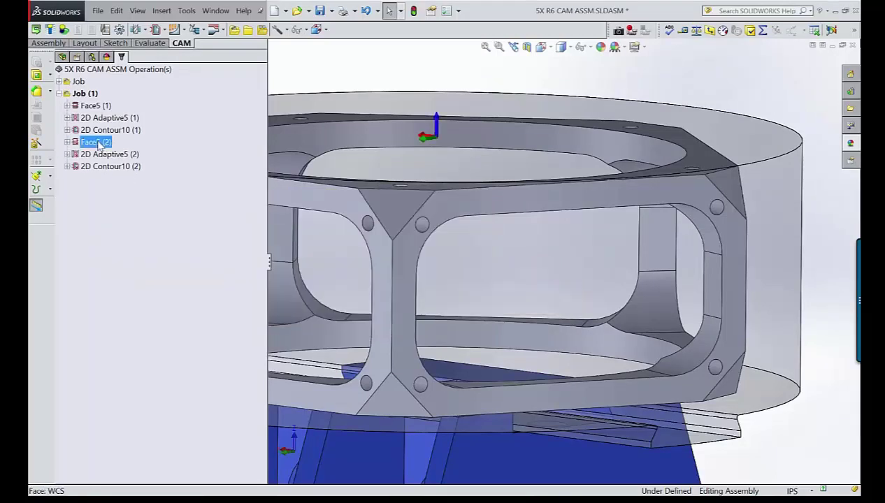
pyautogui.click(116, 147)
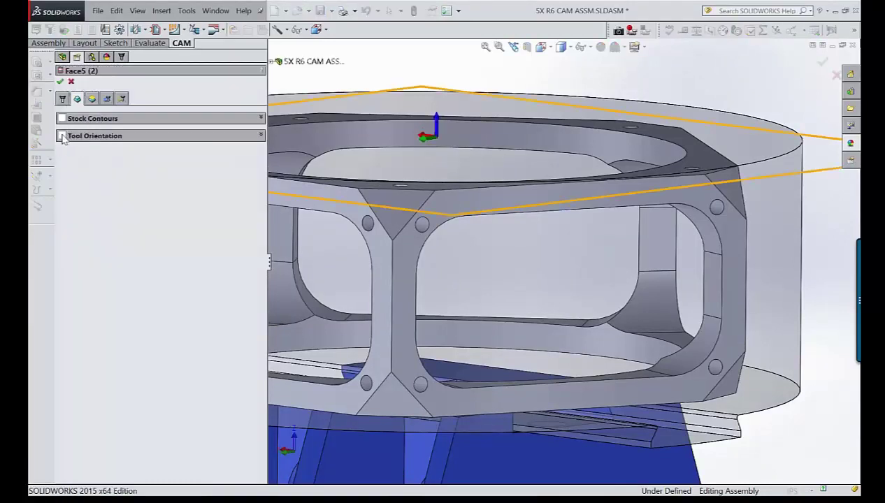
pyautogui.click(62, 136)
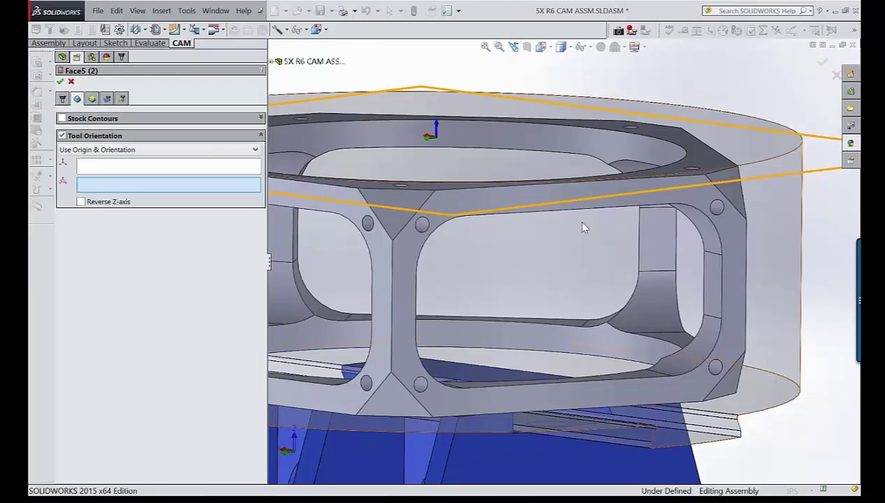
pyautogui.click(584, 228)
pyautogui.press('Return')
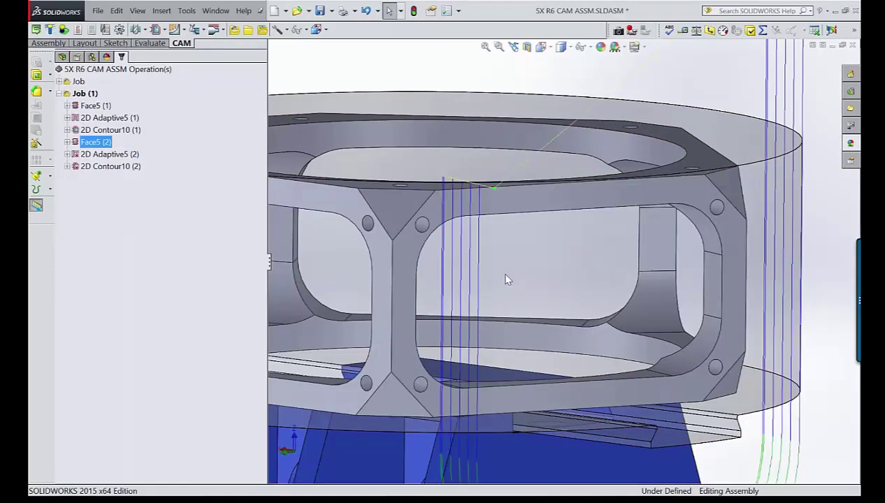
pyautogui.scroll(2, 507, 280)
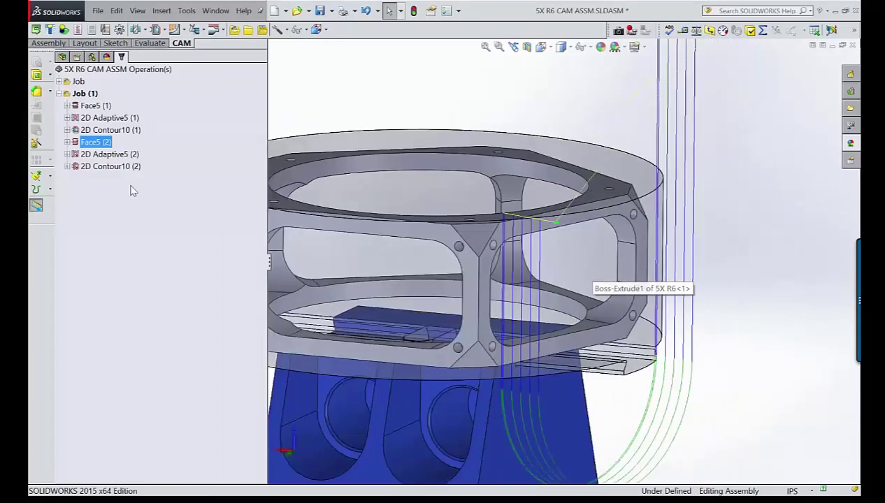
# - Change the pass direction angle of Face5 (2) so its passes run lengthwise along the side face, and regenerate the toolpath
pyautogui.rightClick(98, 142)
pyautogui.click(112, 153)
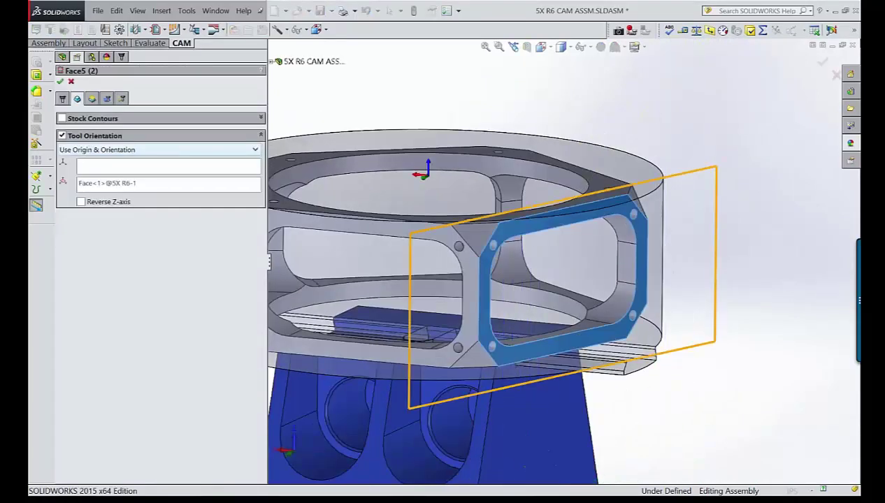
pyautogui.click(107, 98)
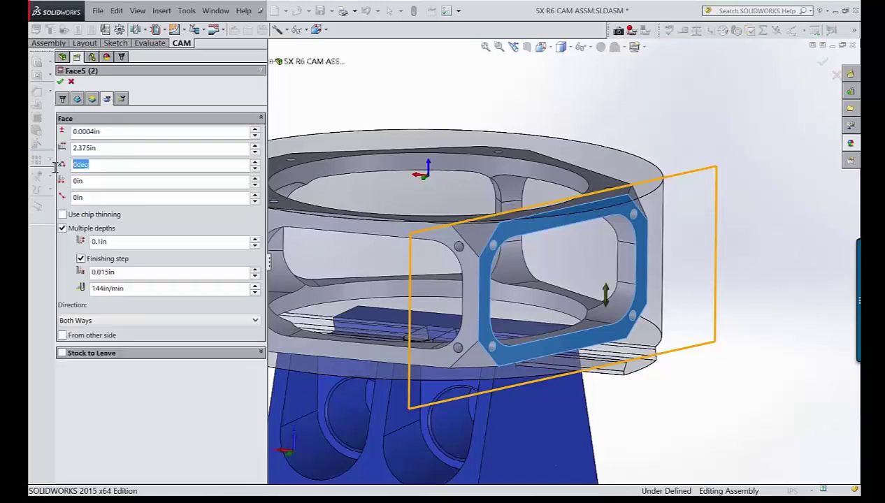
pyautogui.click(61, 83)
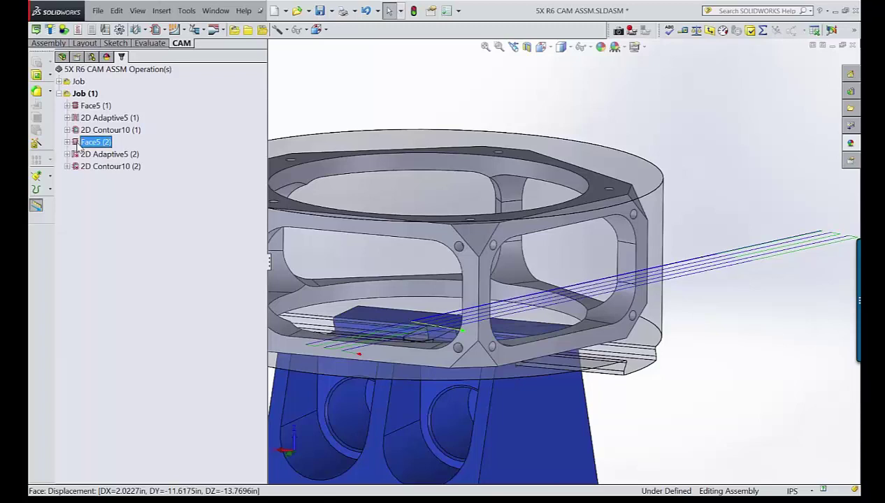
# - Duplicate the Face5 (2) operation and orient the copy's tool to the triangular corner face beside the window opening
pyautogui.hotkey('ctrl', 'v')
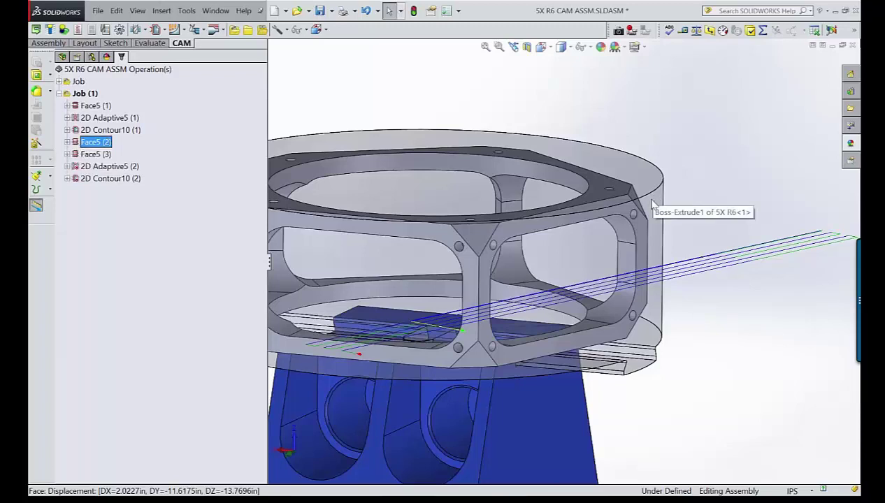
pyautogui.moveTo(651, 204); pyautogui.dragTo(648, 237, button='middle')
pyautogui.rightClick(95, 154)
pyautogui.click(119, 436)
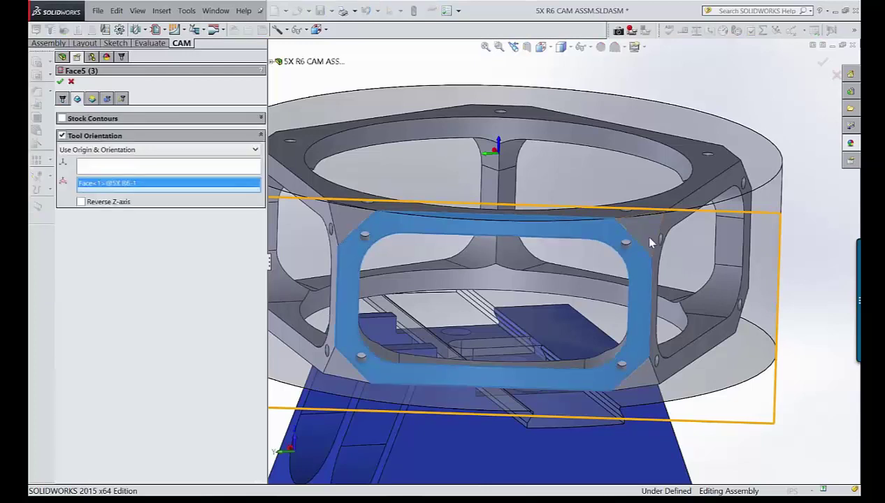
pyautogui.click(650, 242)
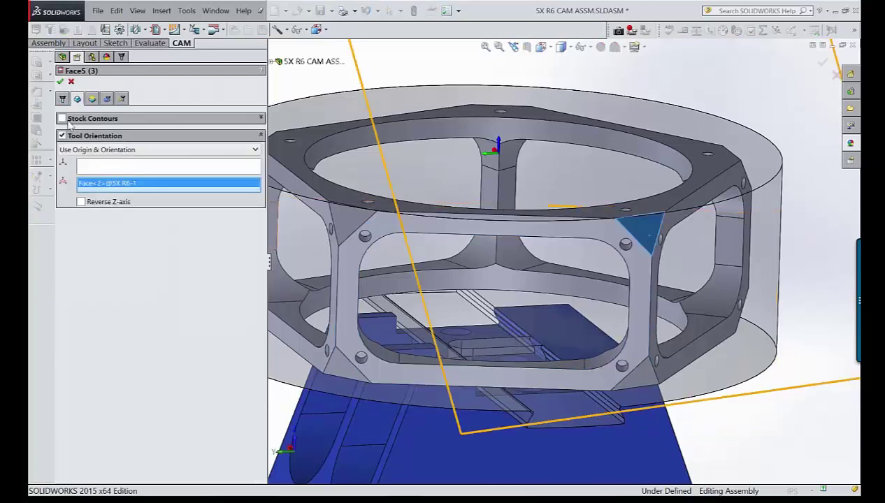
# - Restrict Face5 (3) to the triangular face's outline as stock contour, set its Top height 0.2 in from Model Top, and generate the toolpath
pyautogui.click(66, 119)
pyautogui.click(648, 249)
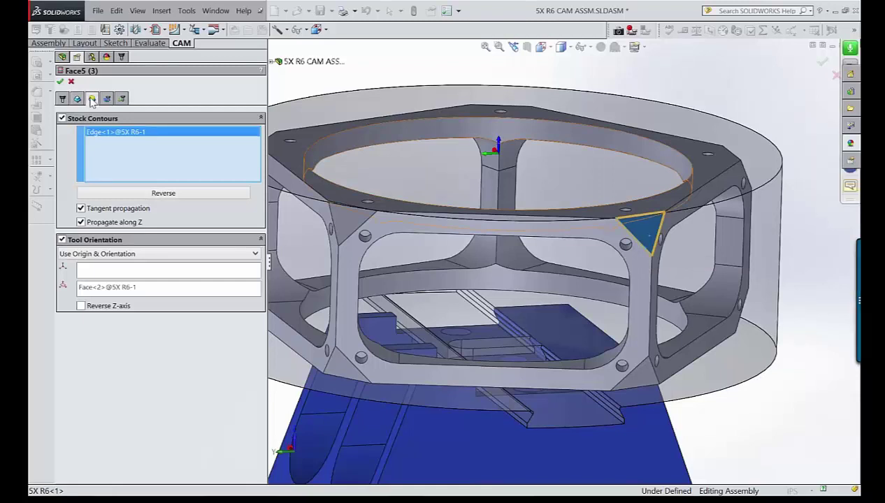
pyautogui.click(93, 100)
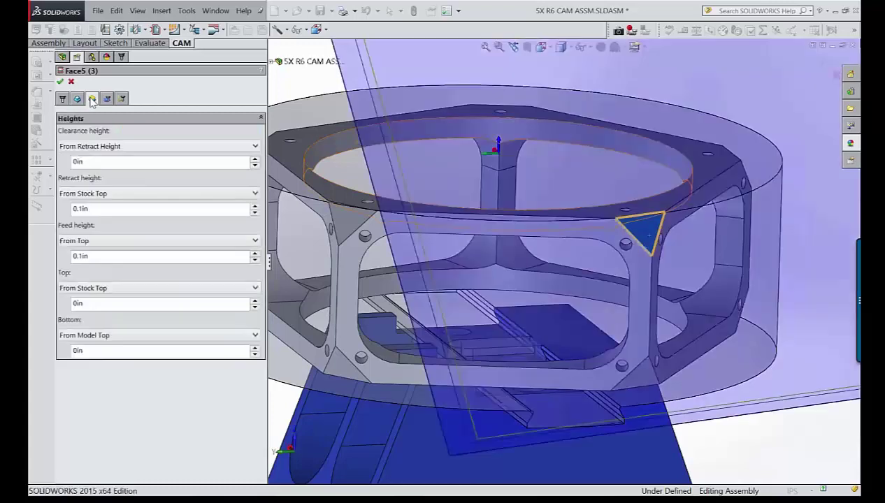
pyautogui.click(100, 294)
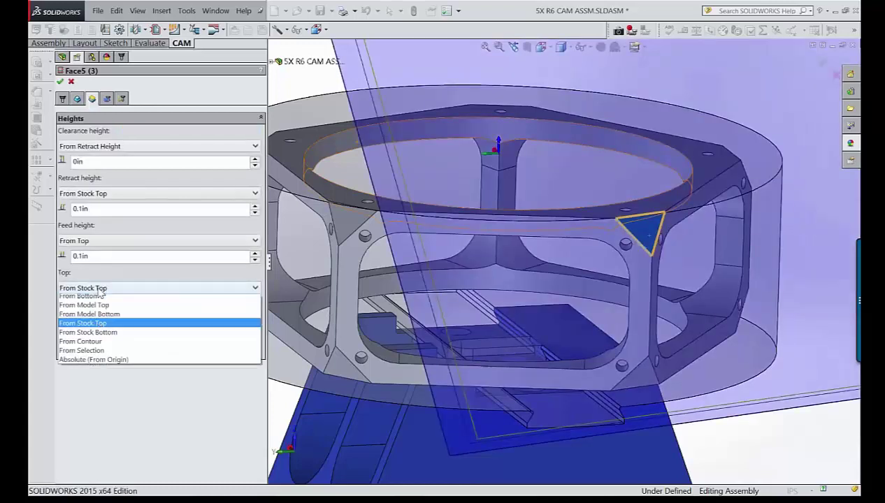
pyautogui.click(95, 311)
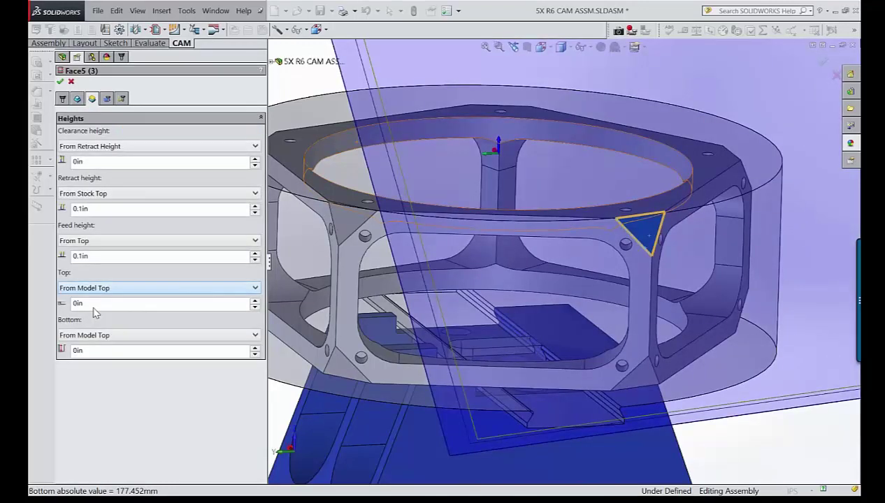
pyautogui.doubleClick(94, 305)
pyautogui.write('2')
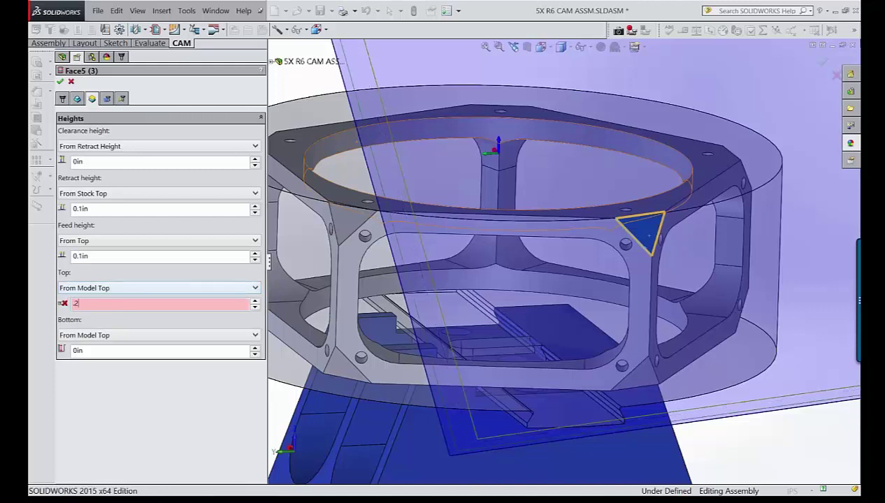
pyautogui.press('Return')
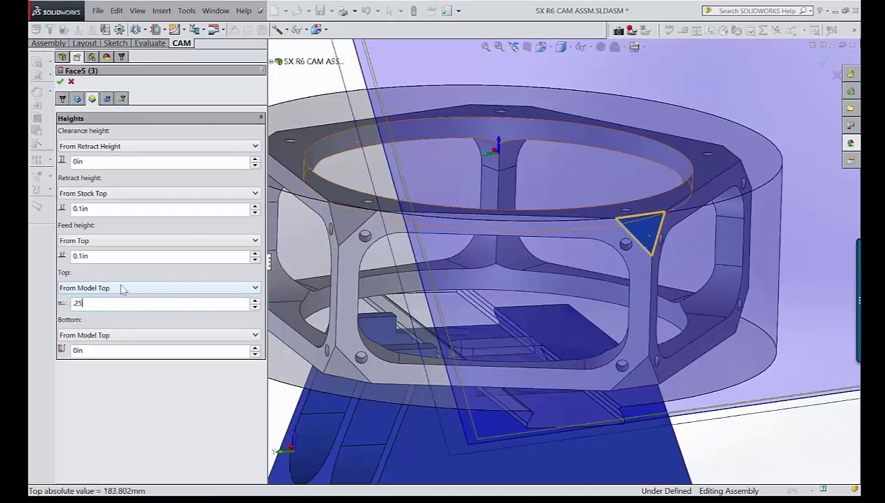
pyautogui.click(61, 83)
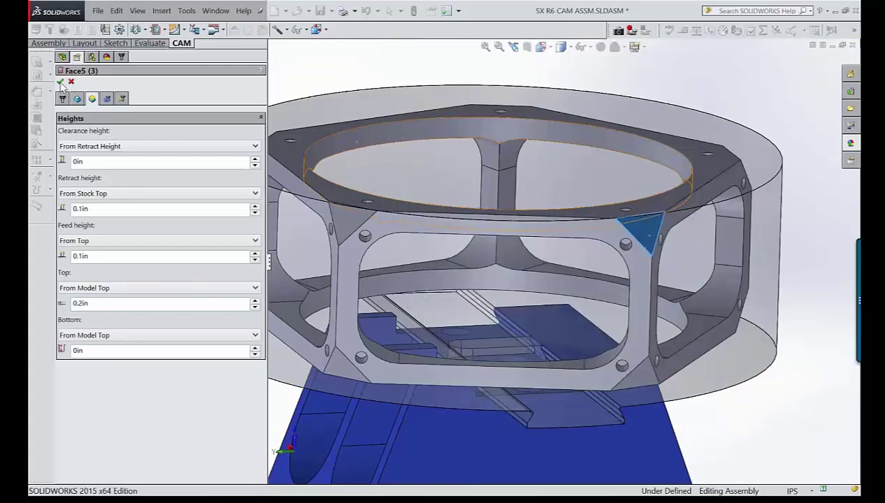
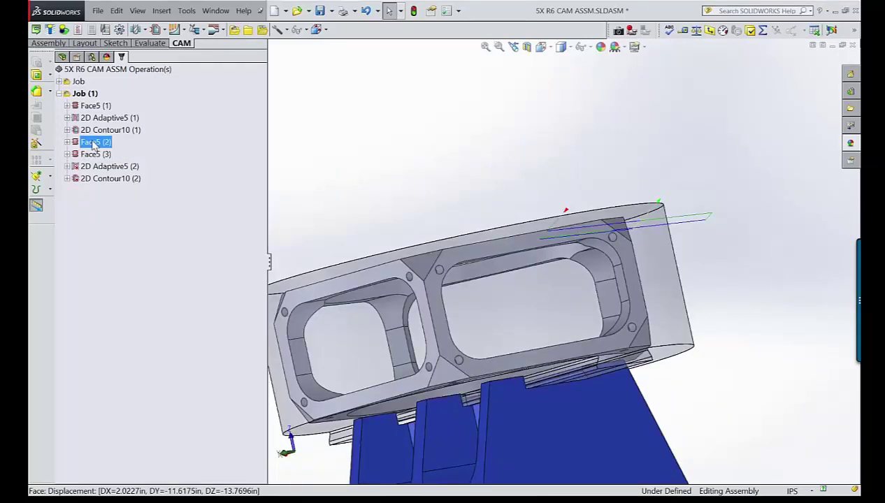
pyautogui.press('Down')
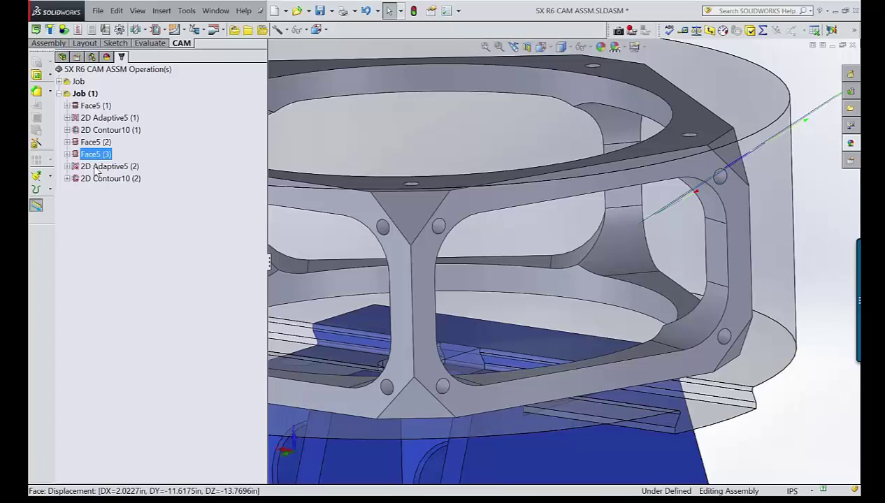
# - Orient 2D Adaptive5 (2) to the side face around the window and assign the window's outer edge loop as its machining geometry
pyautogui.doubleClick(98, 167)
pyautogui.click(78, 100)
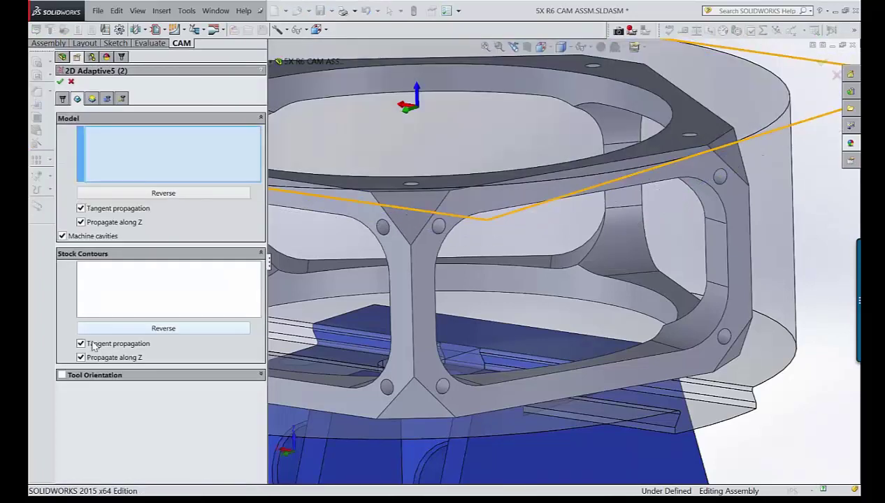
pyautogui.click(61, 375)
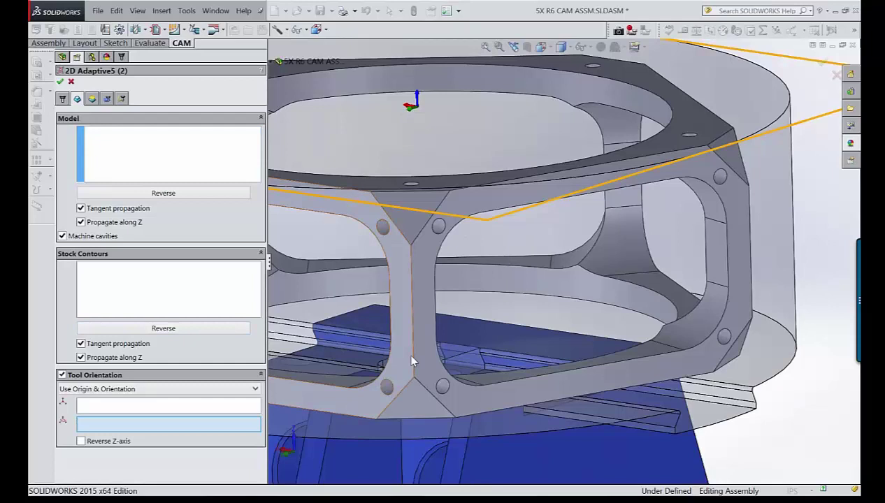
pyautogui.click(412, 361)
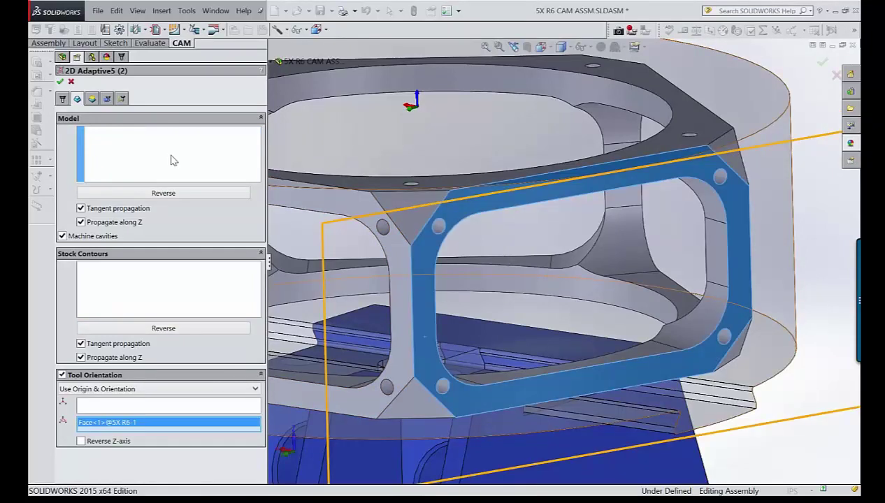
pyautogui.click(173, 160)
pyautogui.click(727, 286)
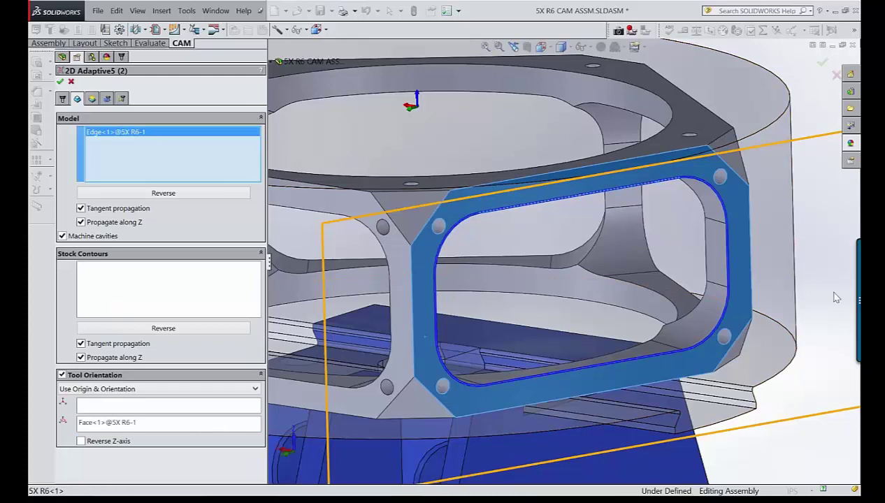
# - Set the Bottom height of 2D Adaptive5 (2) to -0.75 in from the contour and generate its toolpath
pyautogui.click(92, 98)
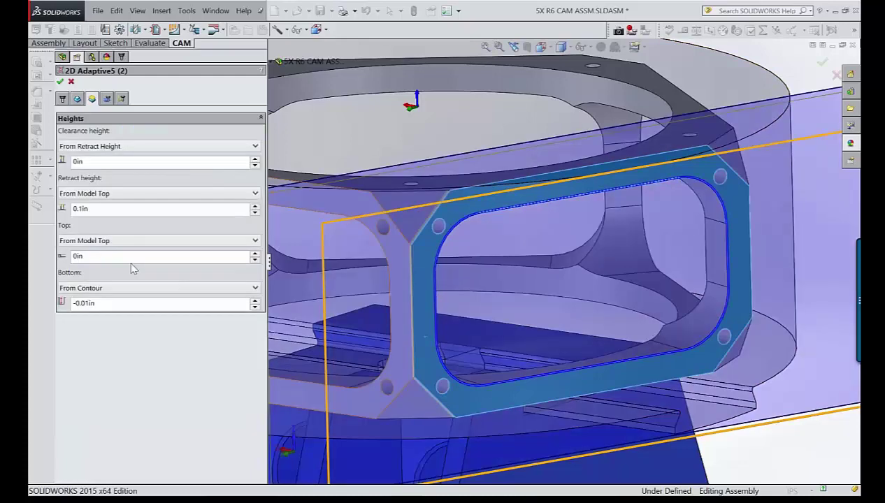
pyautogui.write('-.7')
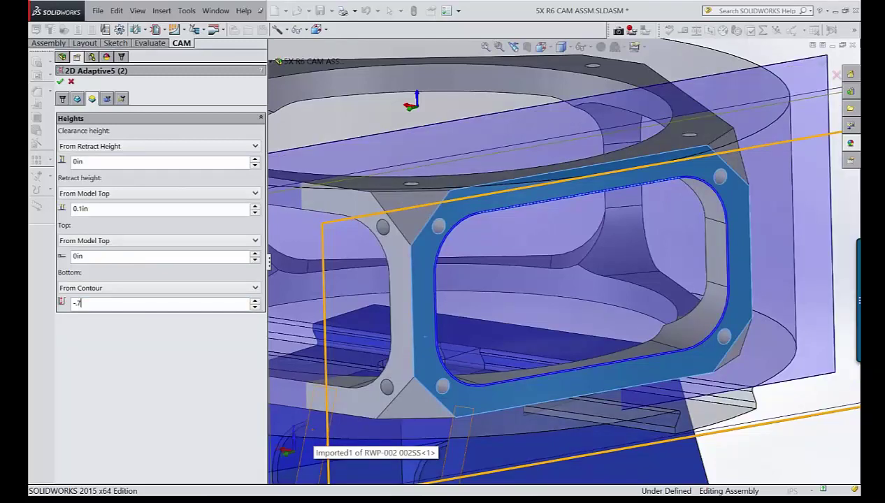
pyautogui.write('5')
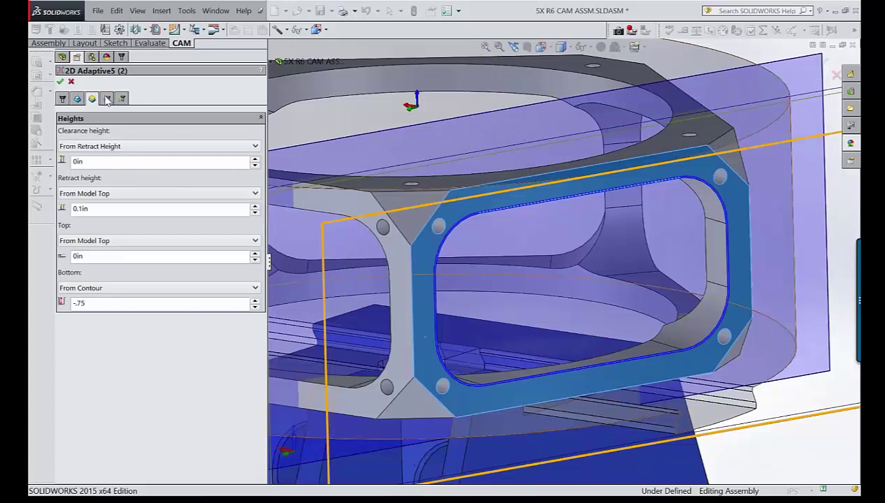
pyautogui.click(60, 81)
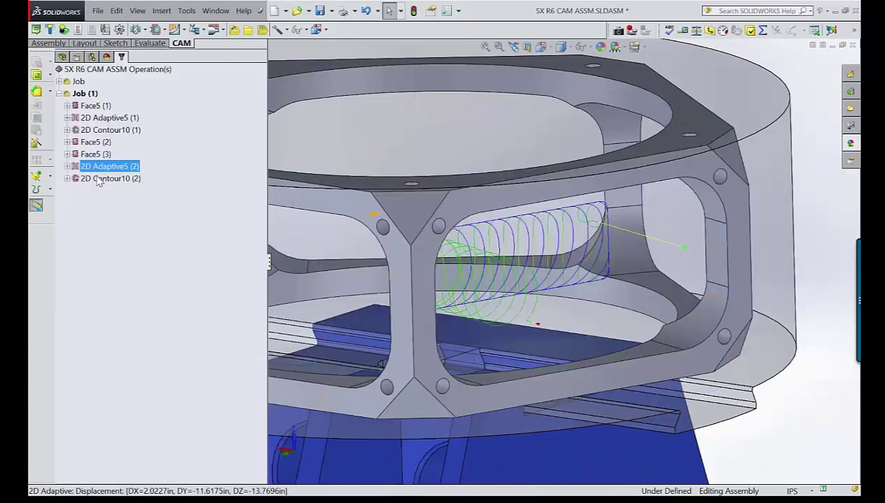
# - Orient 2D Contour10 (2) to the same side face and assign the window's outer edge loop as its contour
pyautogui.rightClick(108, 177)
pyautogui.click(115, 183)
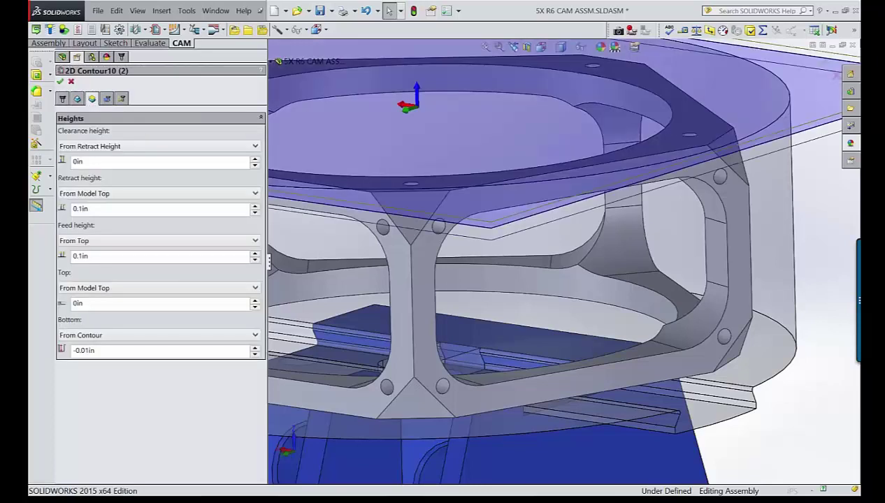
pyautogui.click(77, 99)
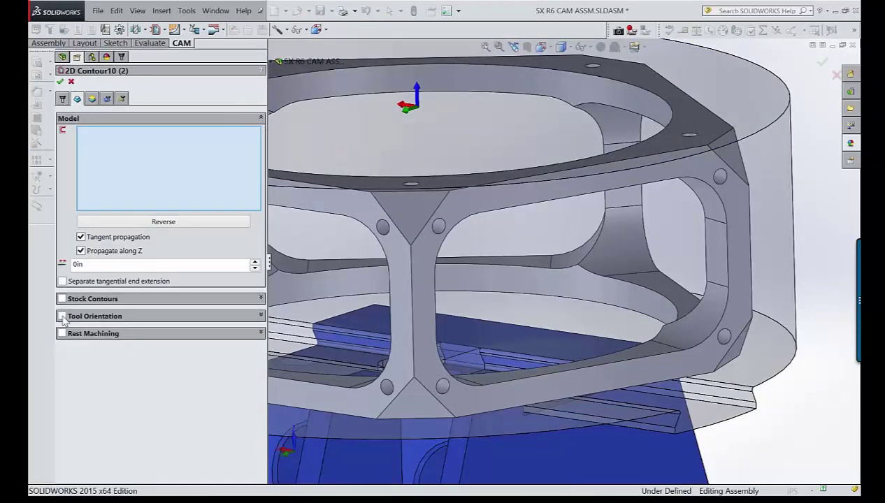
pyautogui.click(62, 316)
pyautogui.click(420, 280)
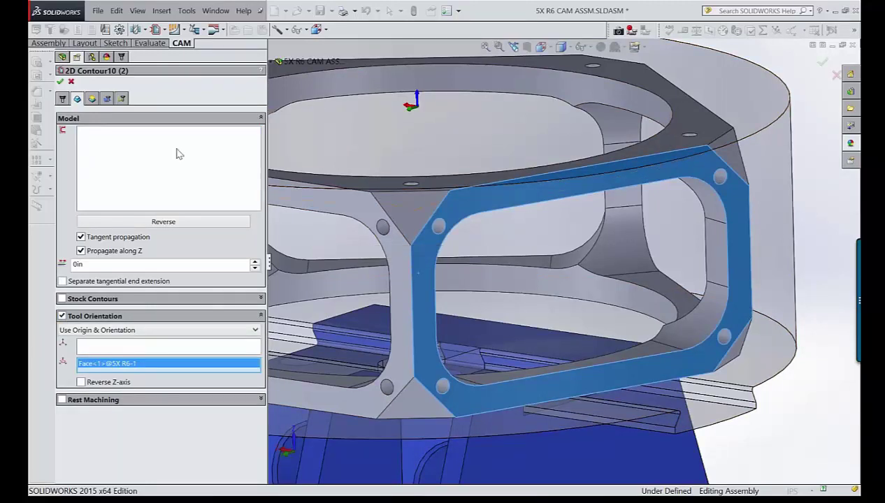
pyautogui.click(145, 161)
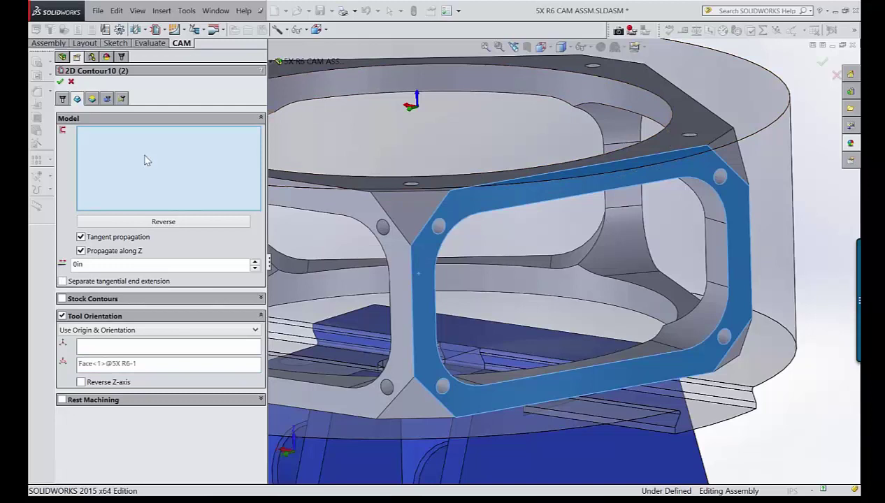
pyautogui.click(660, 178)
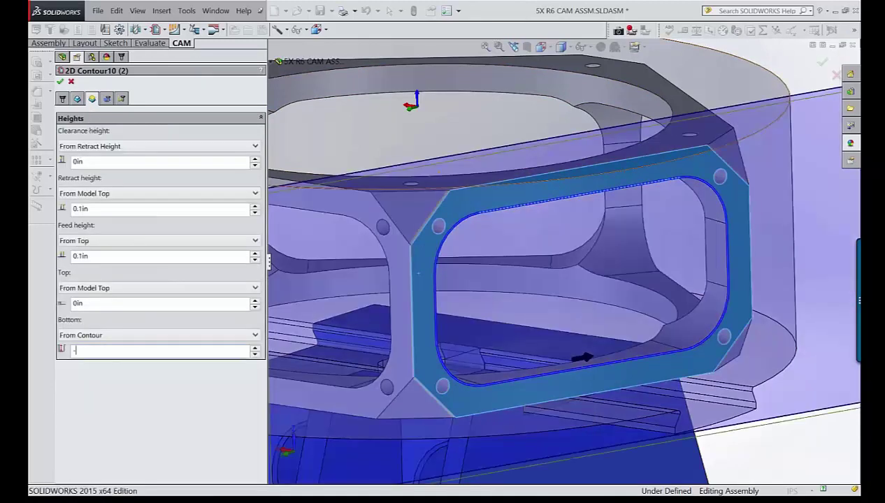
# - Set the Bottom height of 2D Contour10 (2) to -0.75 in from the contour, then generate and inspect its toolpath
pyautogui.write('-.75')
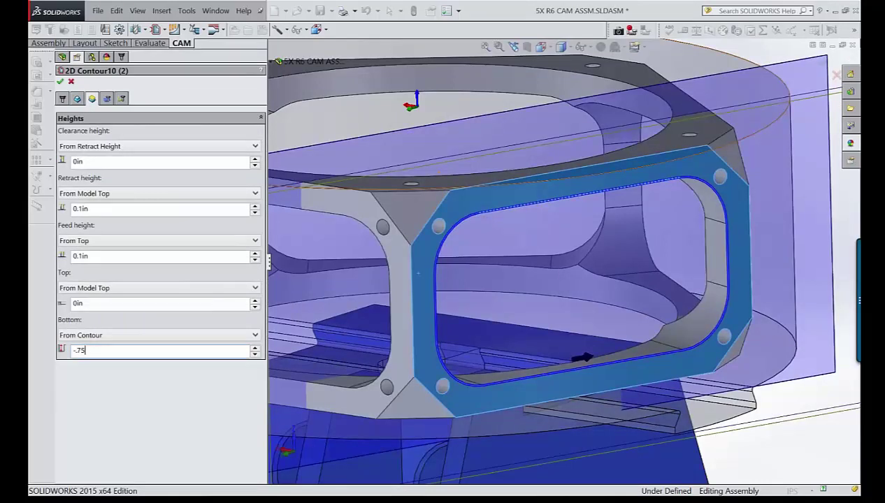
pyautogui.click(59, 81)
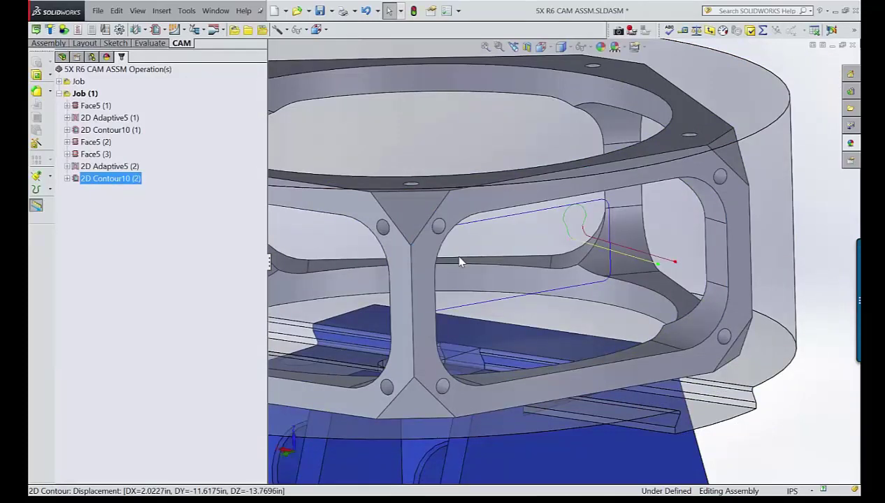
pyautogui.scroll(5, 500, 257)
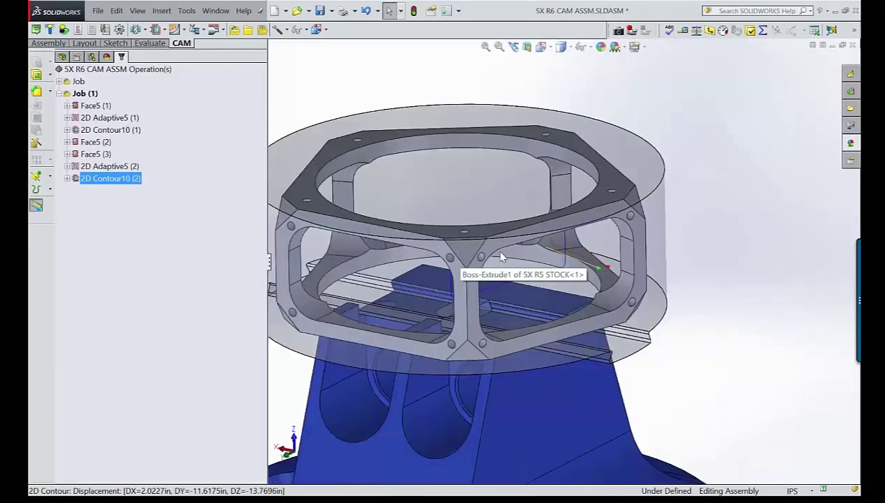
pyautogui.scroll(-2, 500, 257)
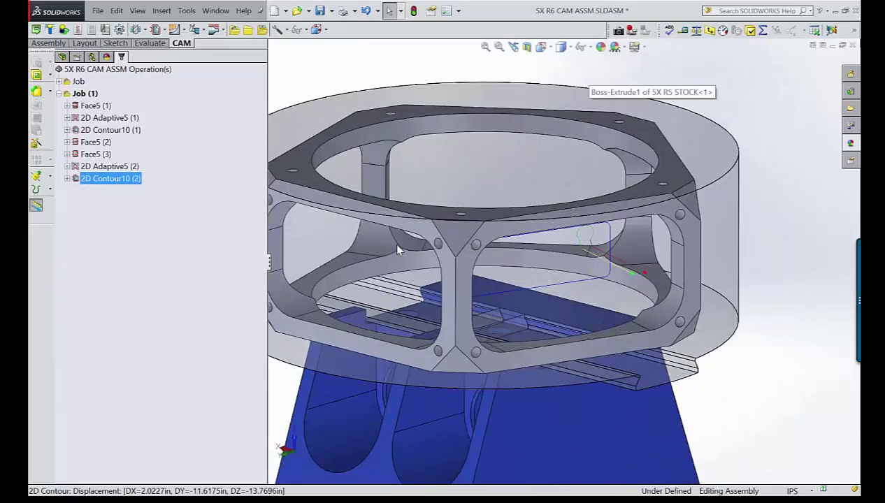
pyautogui.scroll(-3, 558, 268)
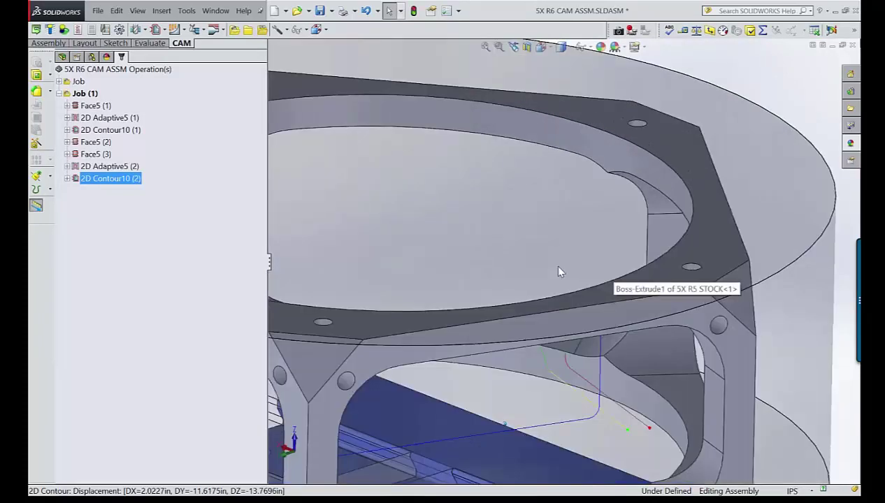
pyautogui.keyDown('ctrl'); pyautogui.moveTo(559, 269); pyautogui.dragTo(524, 220, button='middle'); pyautogui.keyUp('ctrl')
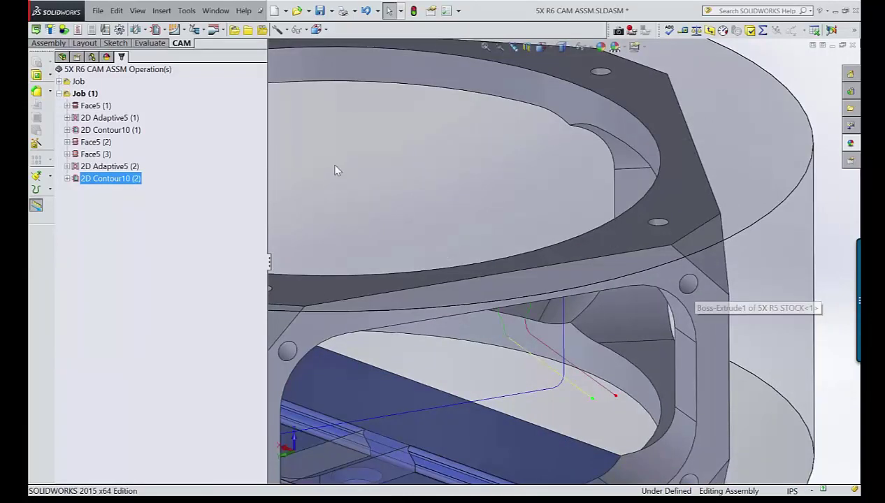
pyautogui.click(99, 216)
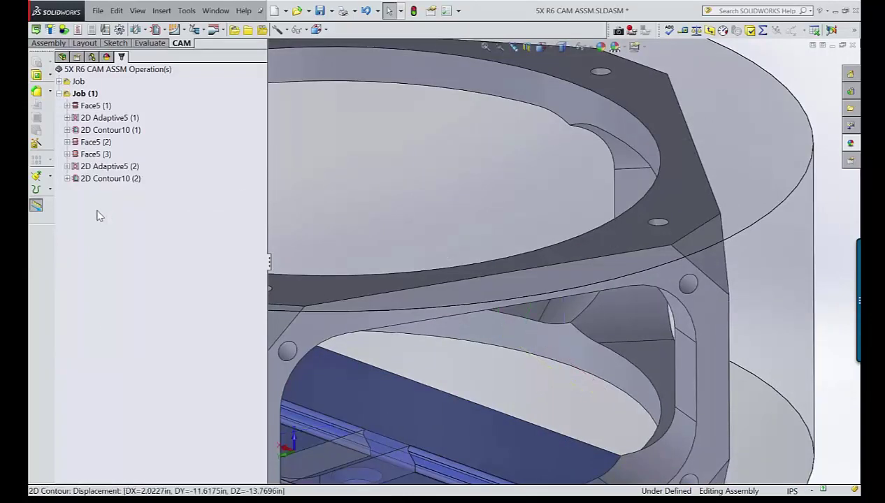
# - Add all drilling operations from the 2-56 SPOT-DRILL-TAP 2.5LT template to Job (1)
pyautogui.rightClick(98, 217)
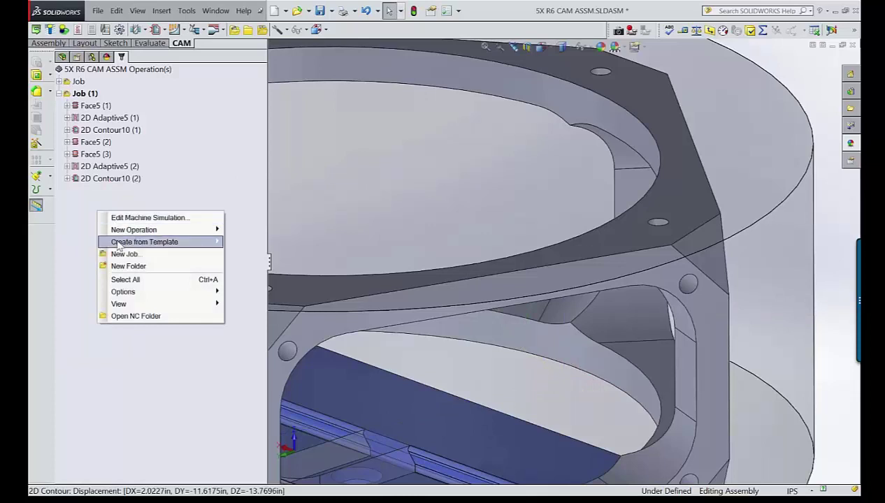
pyautogui.moveTo(118, 246)
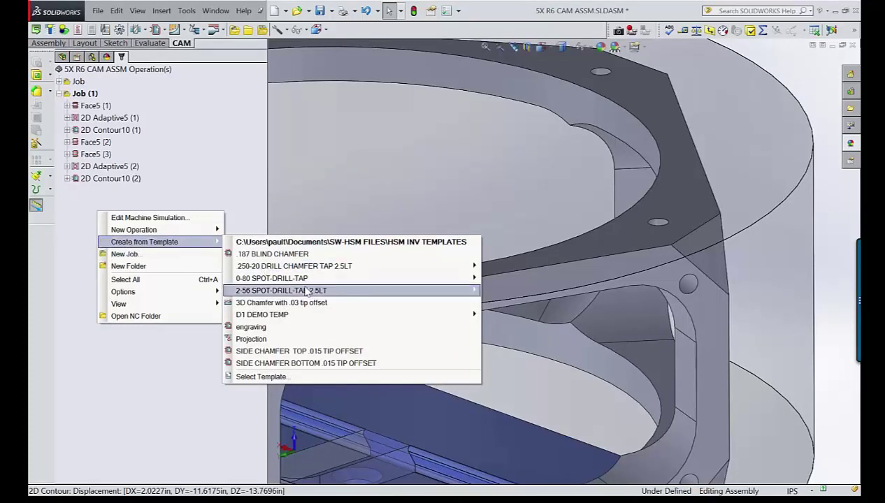
pyautogui.moveTo(287, 291)
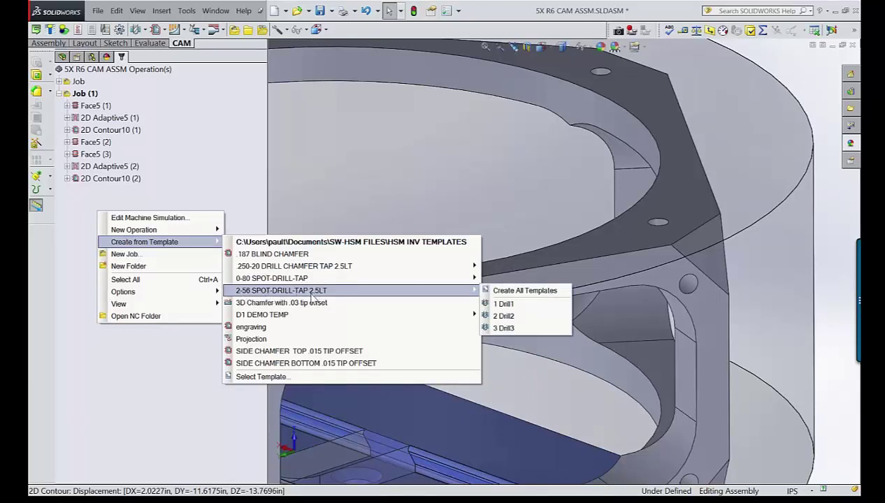
pyautogui.click(508, 292)
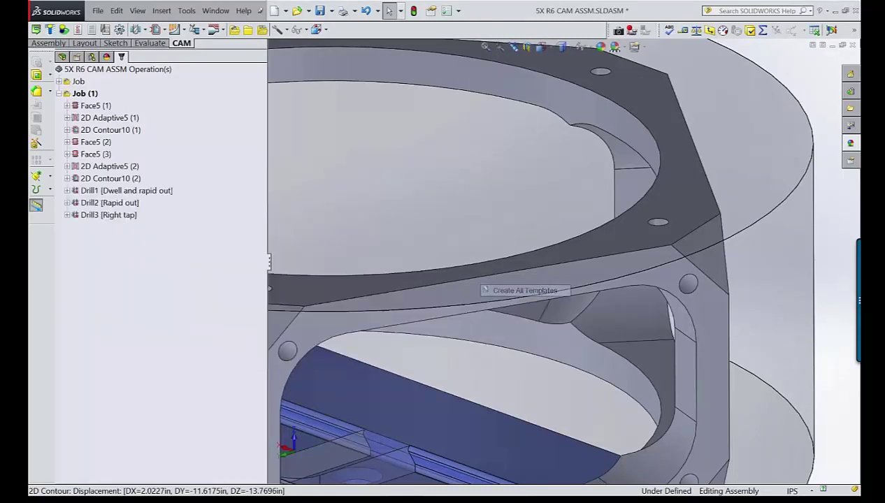
# - Orient Drill1 to the side face around the window and assign that face's corner holes using same-diameter selection
pyautogui.click(102, 191)
pyautogui.rightClick(102, 191)
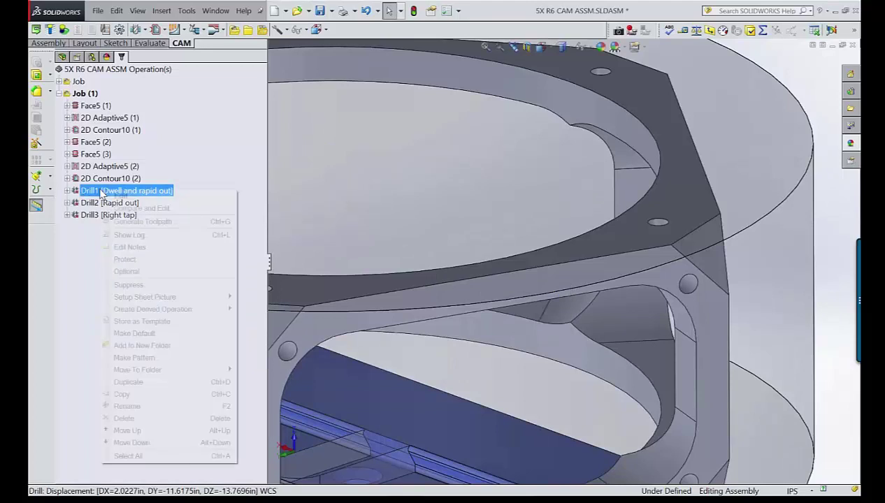
pyautogui.click(123, 196)
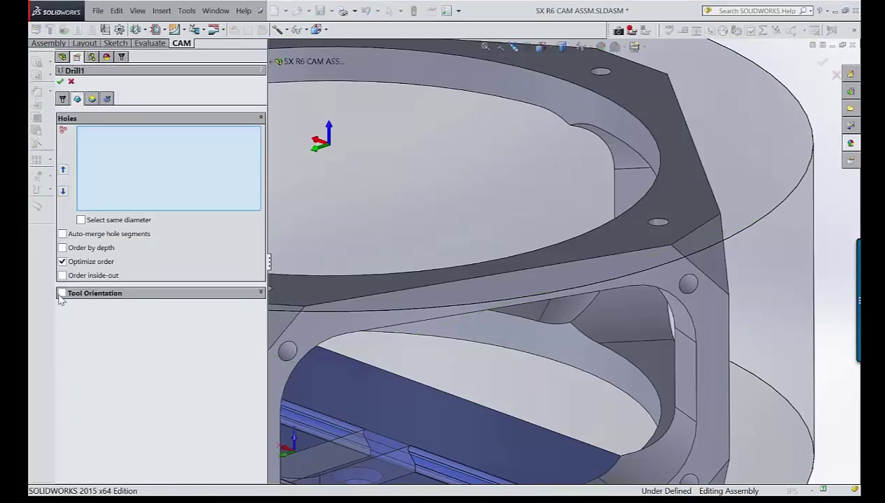
pyautogui.click(62, 292)
pyautogui.click(592, 268)
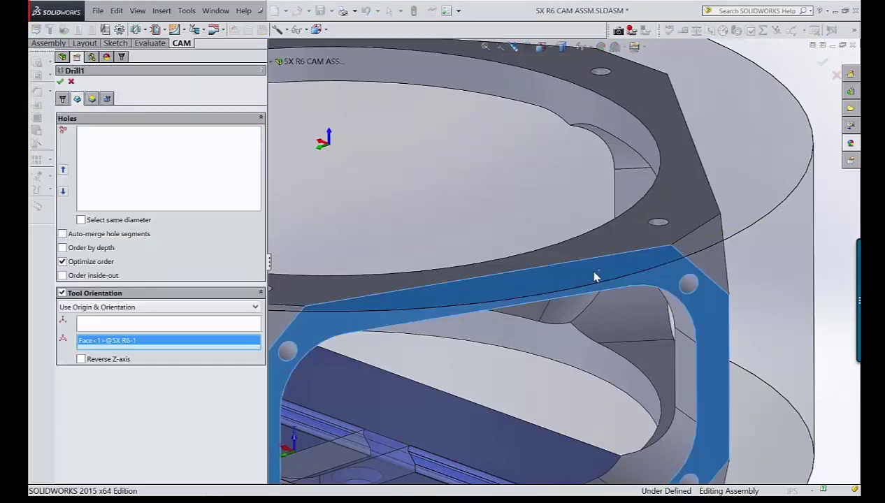
pyautogui.click(688, 283)
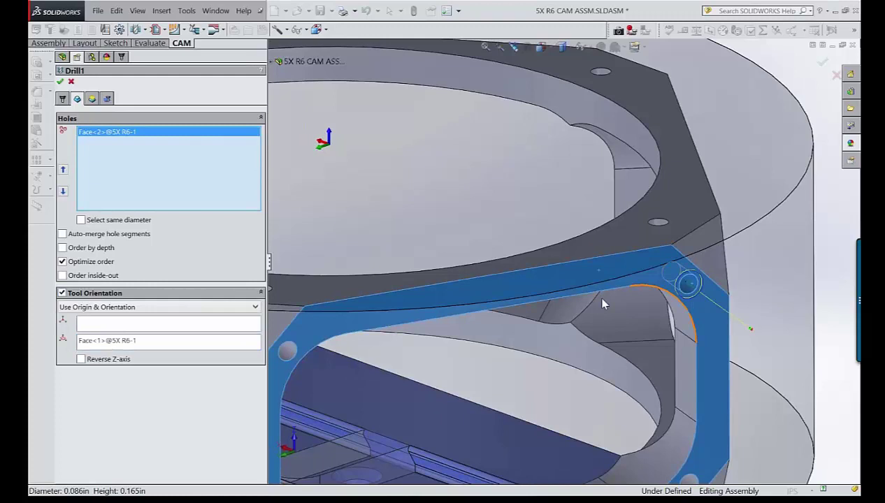
pyautogui.click(81, 219)
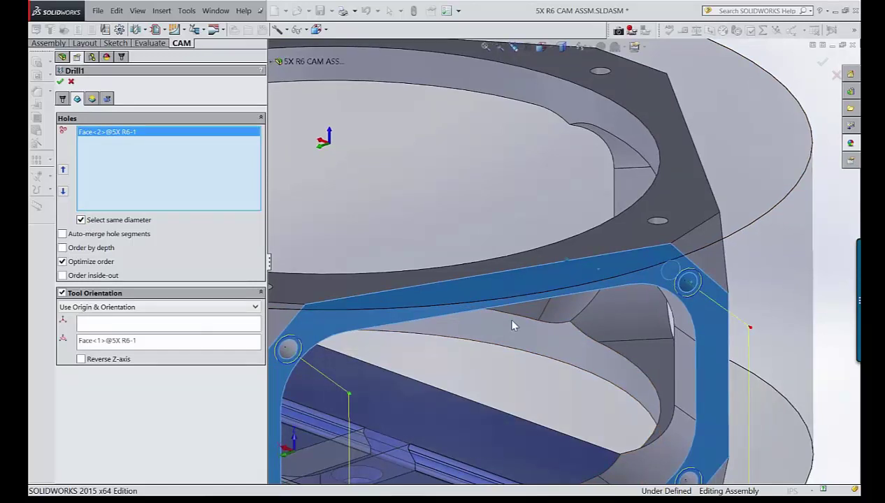
pyautogui.press('Return')
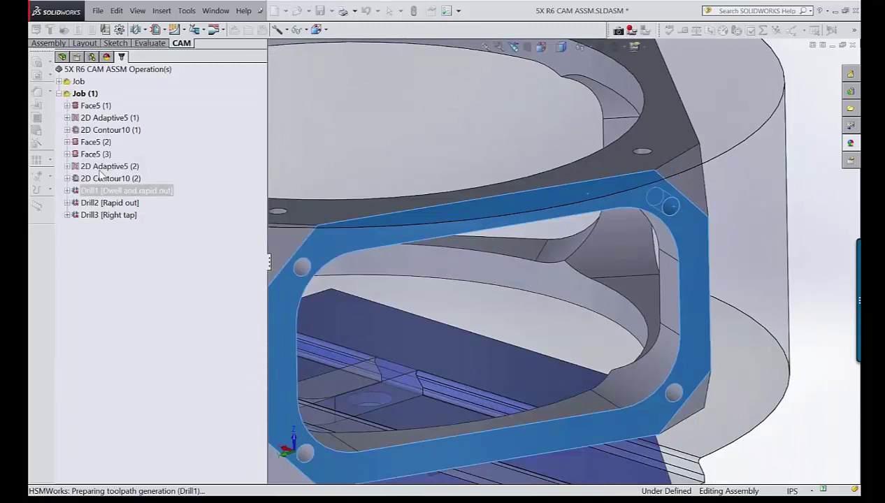
# - Apply Drill1's side-face orientation and hole selection to Drill2 and Drill3, and inspect the Drill3 tapping toolpath
pyautogui.moveTo(105, 190); pyautogui.dragTo(128, 215)
pyautogui.click(462, 283)
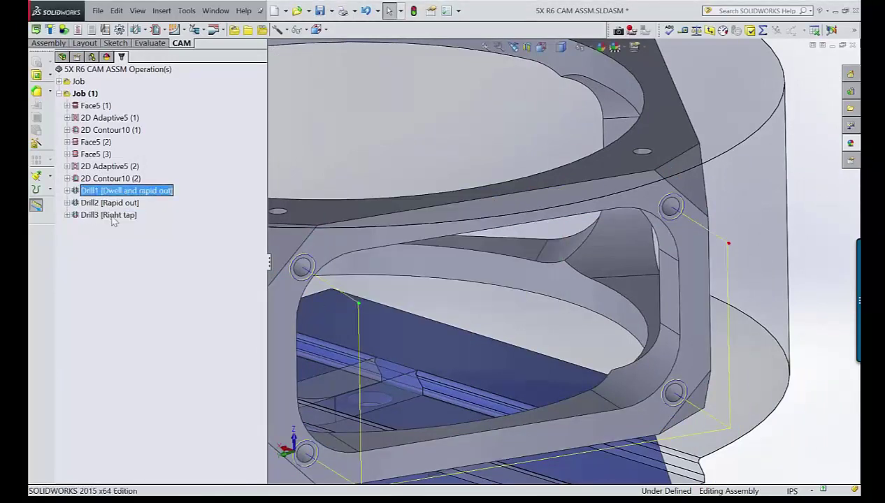
pyautogui.click(108, 215)
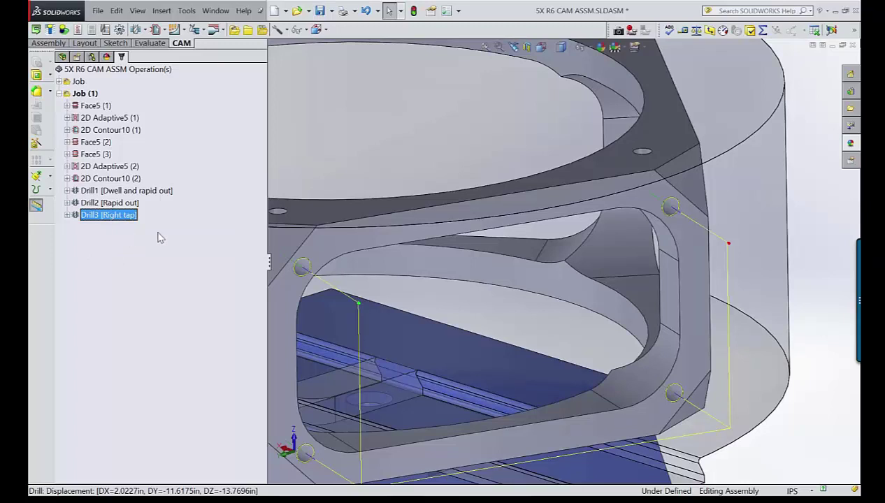
# - Duplicate the Drill1 spot-drilling operation, orient the copy to the part's top face and replace its holes with the adjacent top corner hole
pyautogui.click(91, 193)
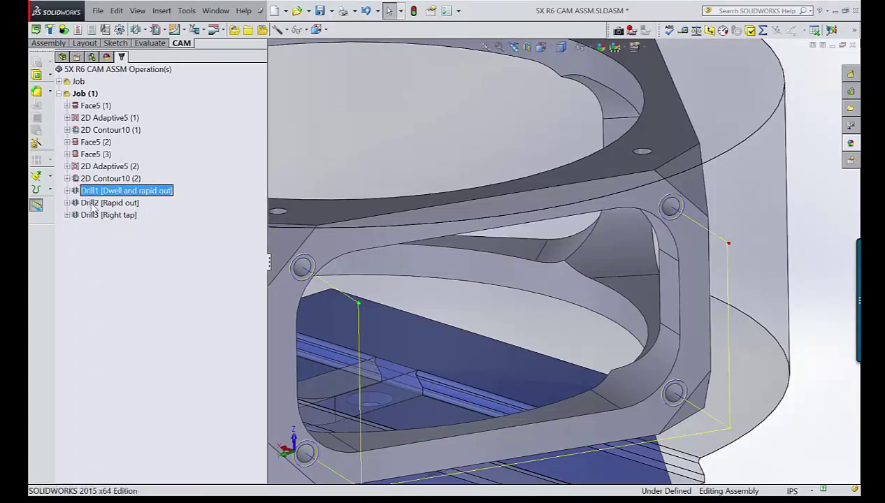
pyautogui.hotkey('ctrl', 'v')
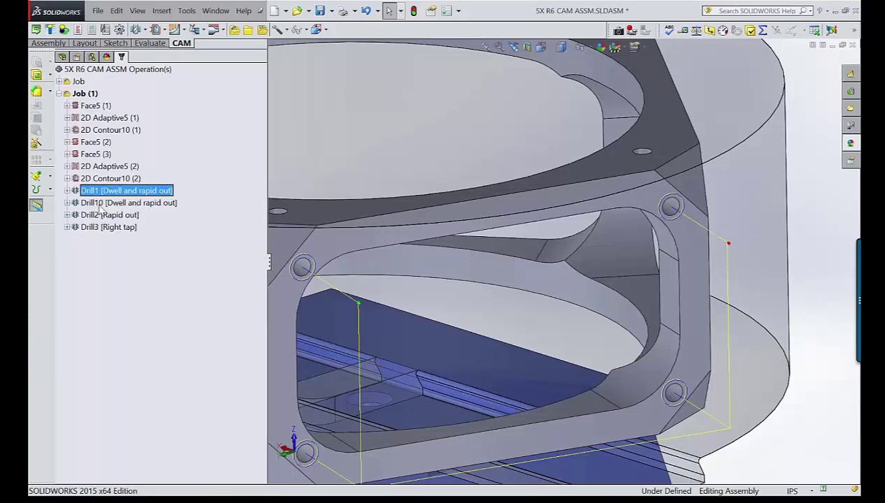
pyautogui.click(102, 204)
pyautogui.rightClick(102, 208)
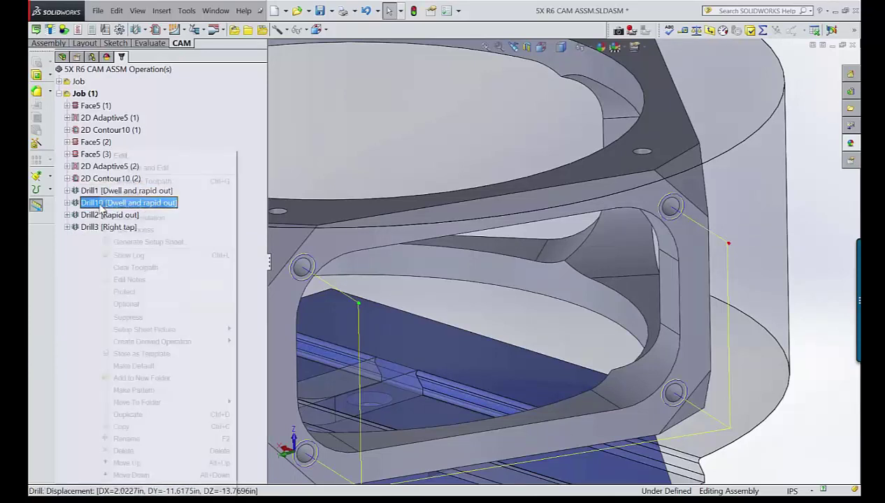
pyautogui.click(127, 156)
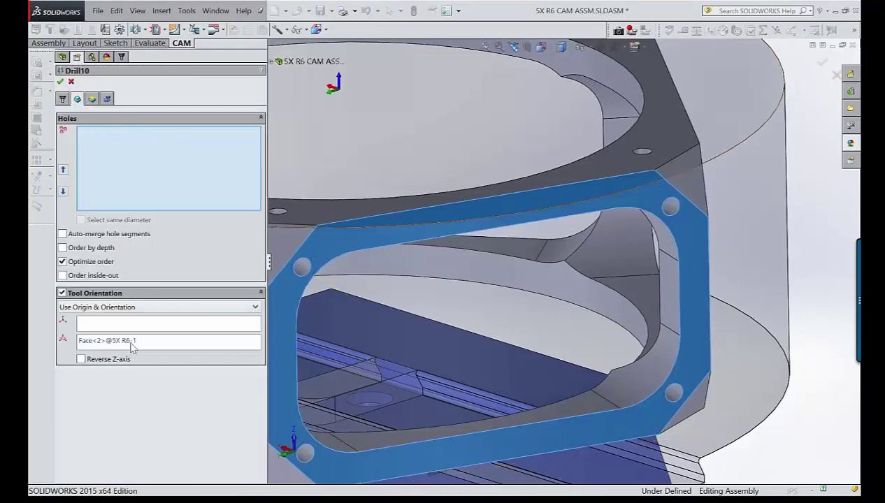
pyautogui.click(133, 342)
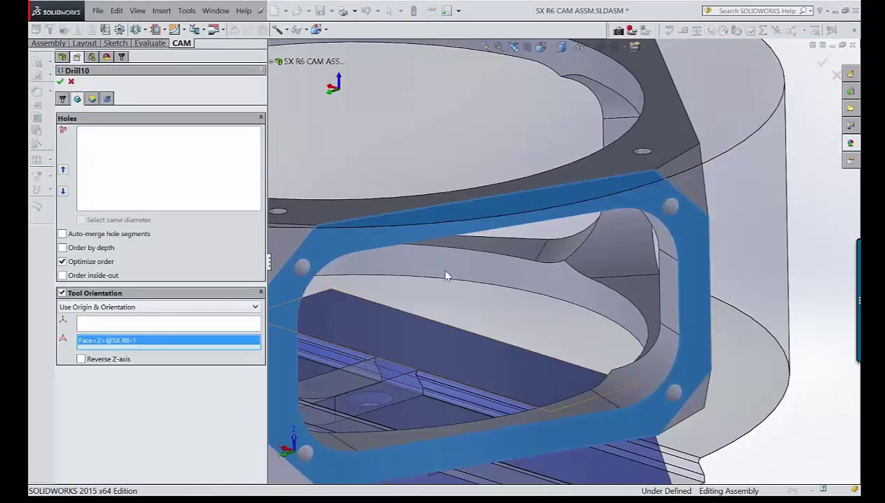
pyautogui.click(616, 162)
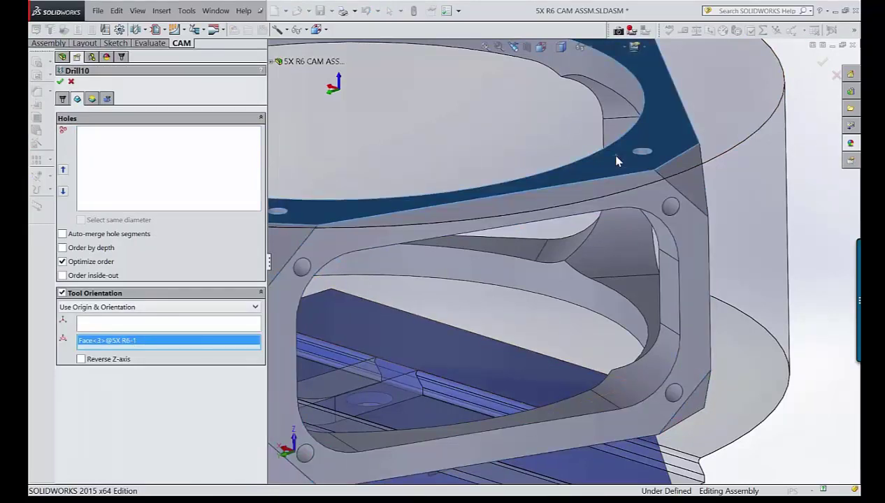
pyautogui.scroll(-2, 616, 162)
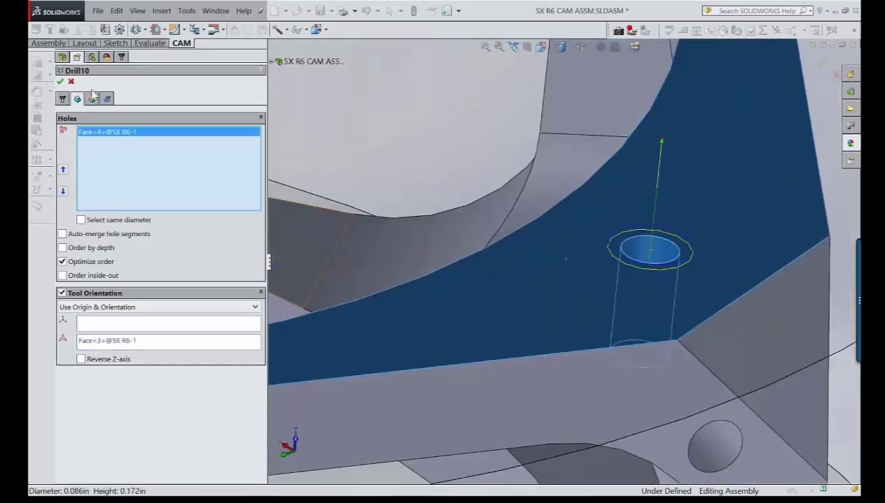
pyautogui.press('Return')
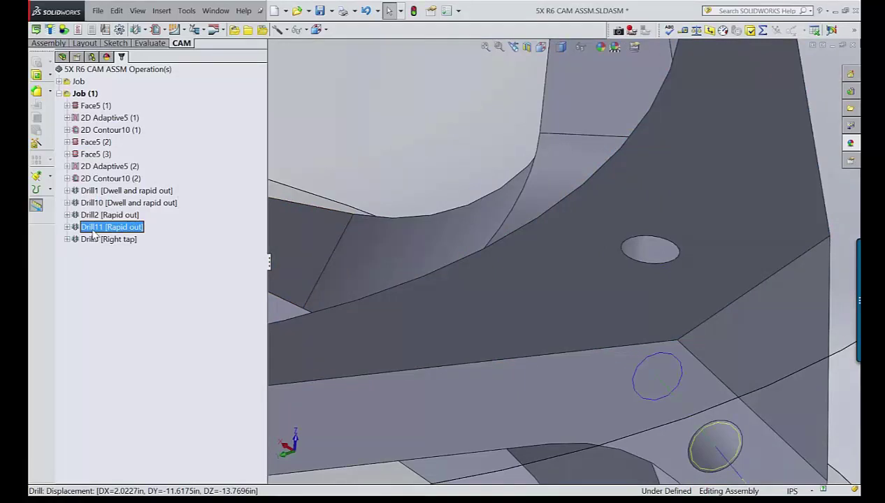
# - Duplicate the Drill2 rapid-out operation, orient the copy to the top face and replace its holes with the same top corner hole
pyautogui.rightClick(91, 236)
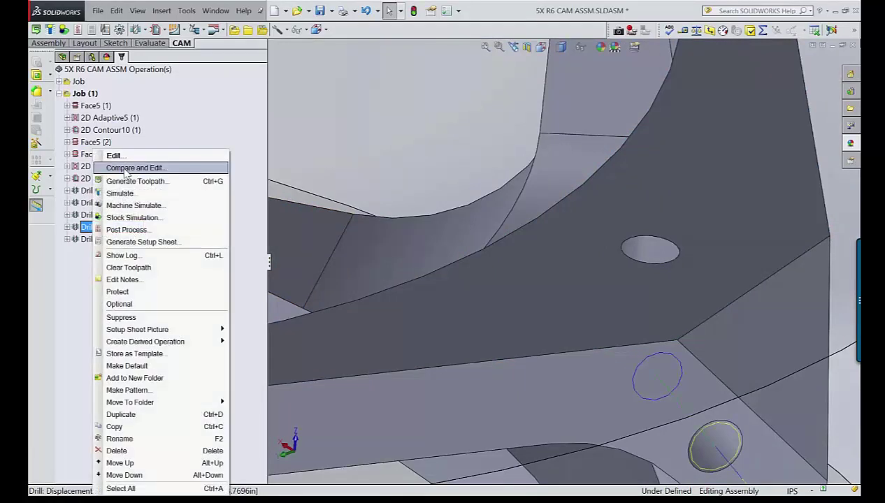
pyautogui.click(139, 155)
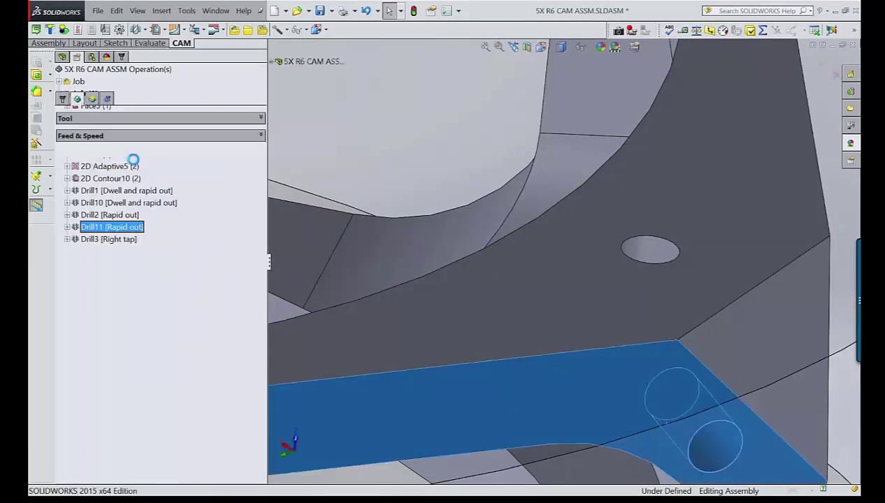
pyautogui.rightClick(112, 157)
pyautogui.click(168, 165)
pyautogui.click(91, 341)
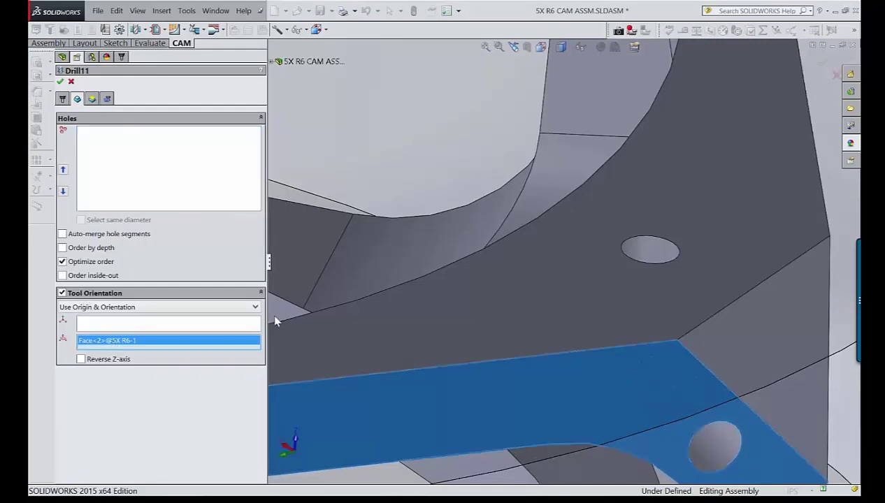
pyautogui.click(420, 312)
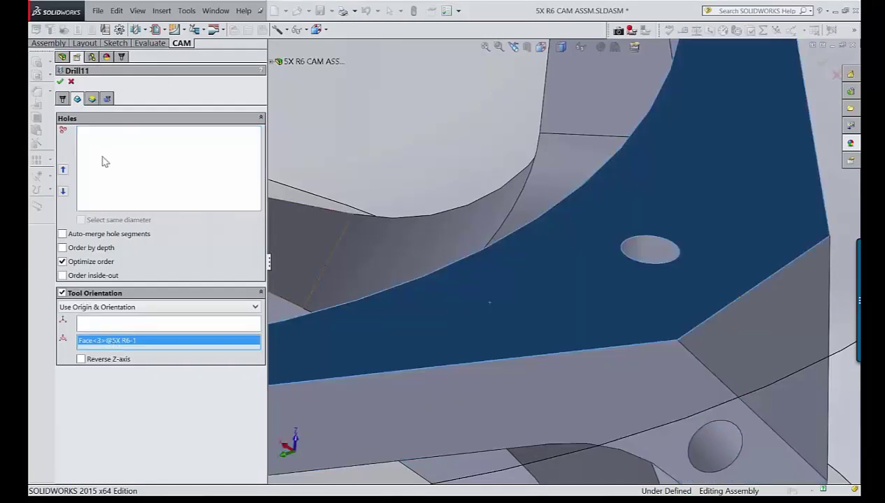
pyautogui.click(102, 162)
pyautogui.click(644, 244)
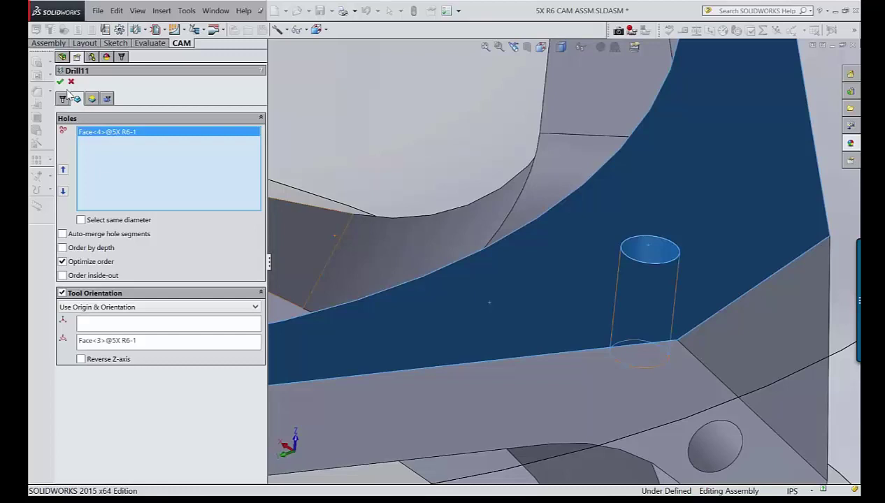
pyautogui.click(60, 81)
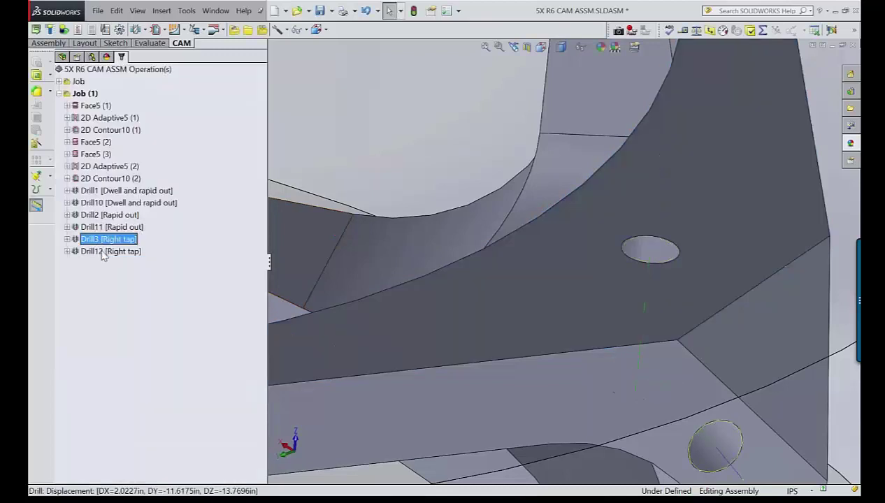
# - Duplicate the Drill3 right-tap operation, orient the copy to the top face and replace its holes with the same top corner hole
pyautogui.rightClick(102, 253)
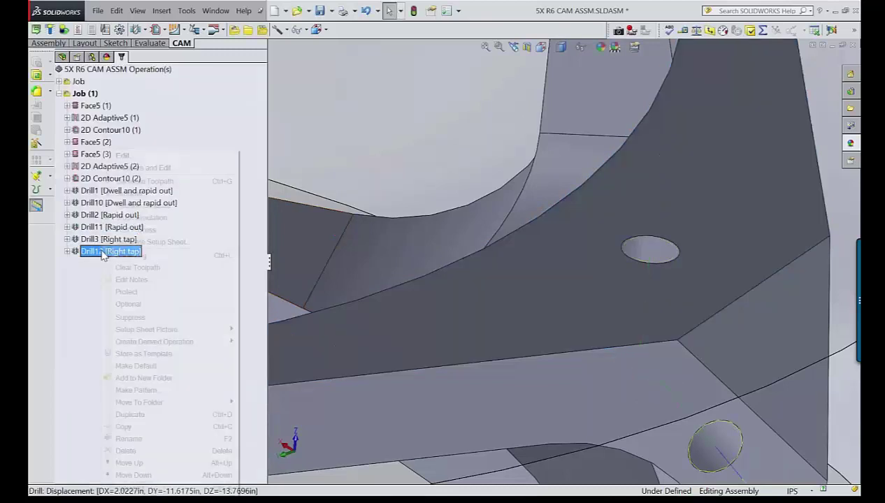
pyautogui.click(120, 155)
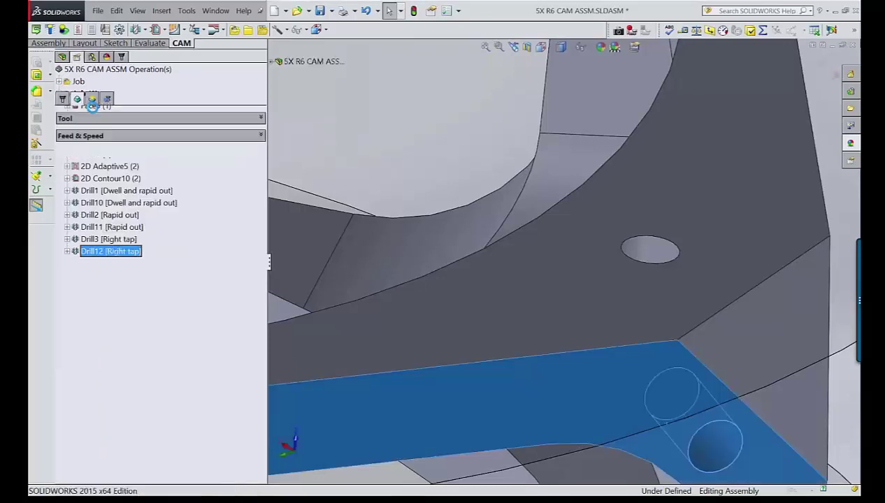
pyautogui.rightClick(100, 161)
pyautogui.click(128, 165)
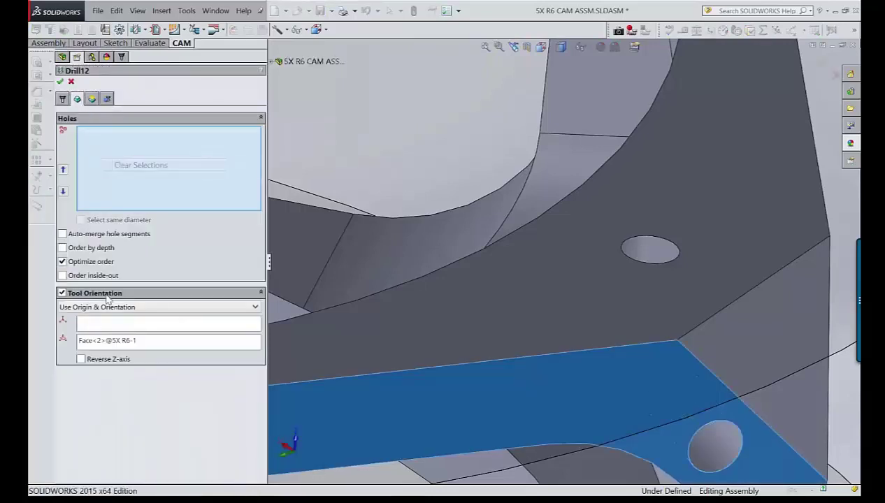
pyautogui.click(499, 310)
pyautogui.click(127, 162)
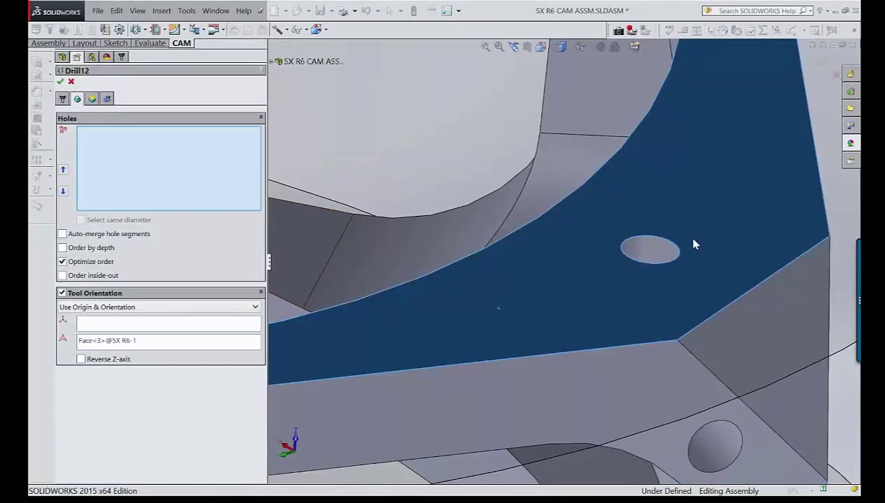
pyautogui.click(637, 247)
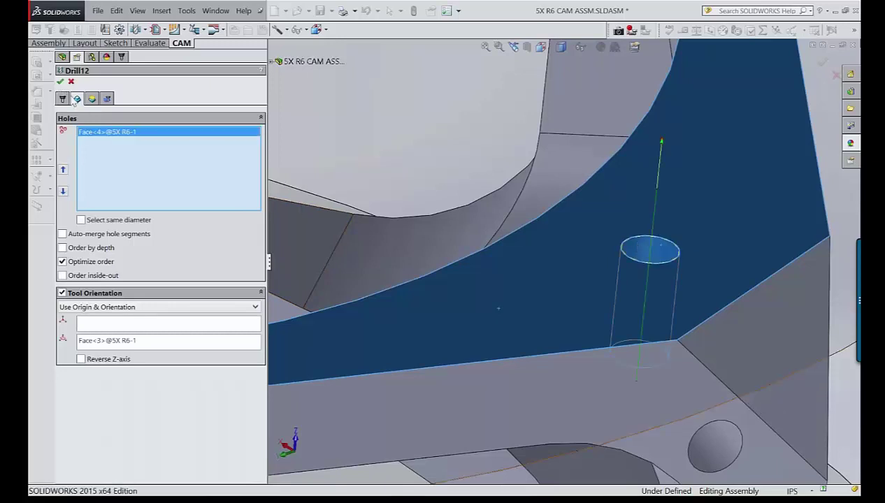
pyautogui.click(60, 81)
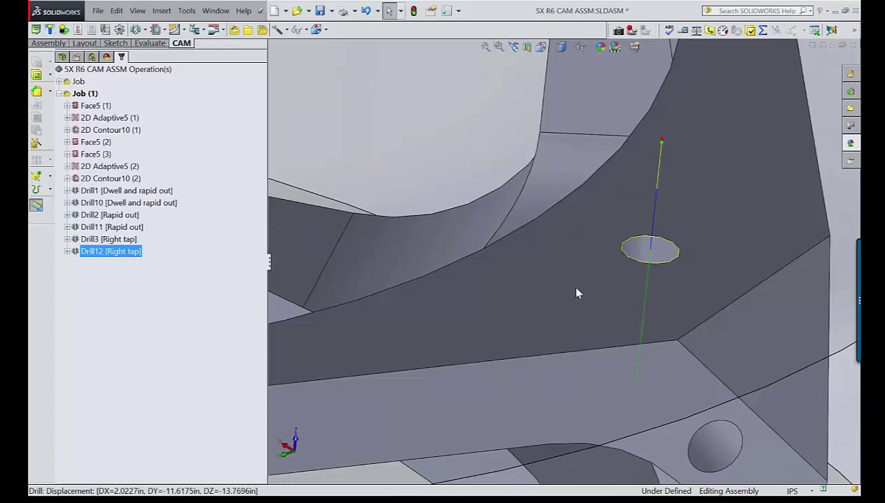
# - Fit the whole assembly in view and save it
pyautogui.scroll(3, 576, 294)
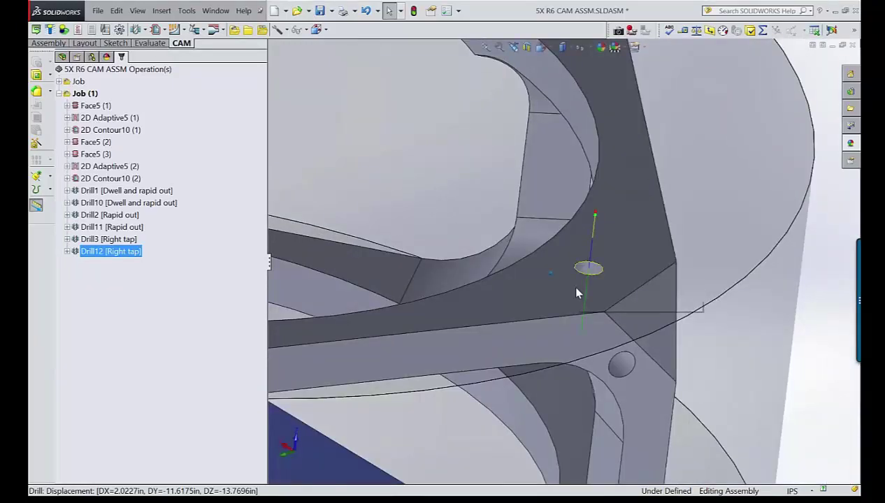
pyautogui.press('f')
pyautogui.click(320, 11)
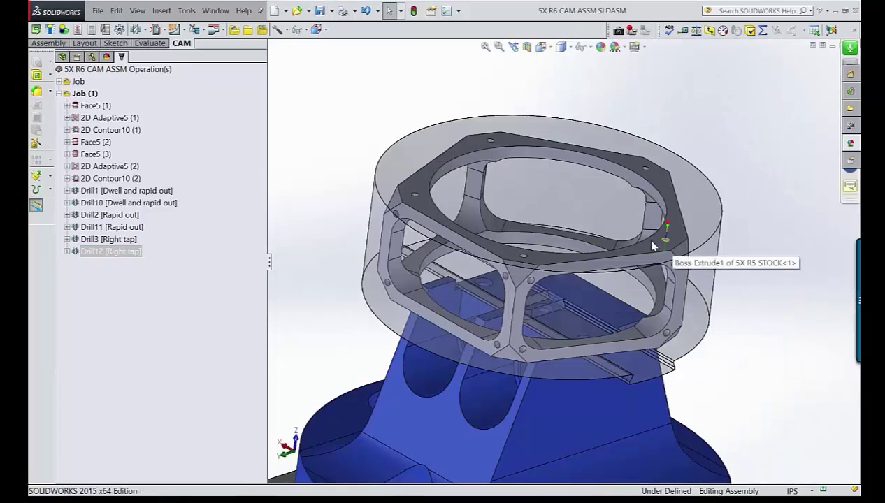
# - Pattern Face5 (2) through Drill12 circularly about the part's inner top edge, with 5 equally spaced instances over 360 degrees
pyautogui.moveTo(130, 285); pyautogui.dragTo(99, 143)
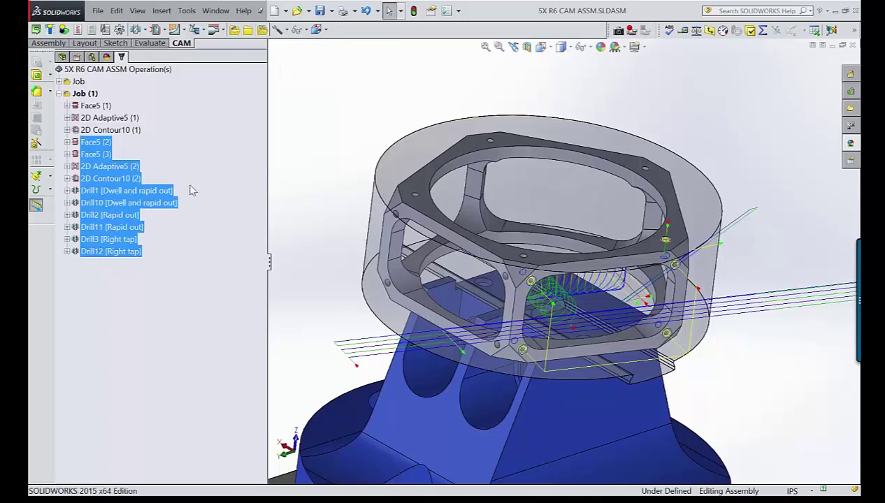
pyautogui.rightClick(103, 193)
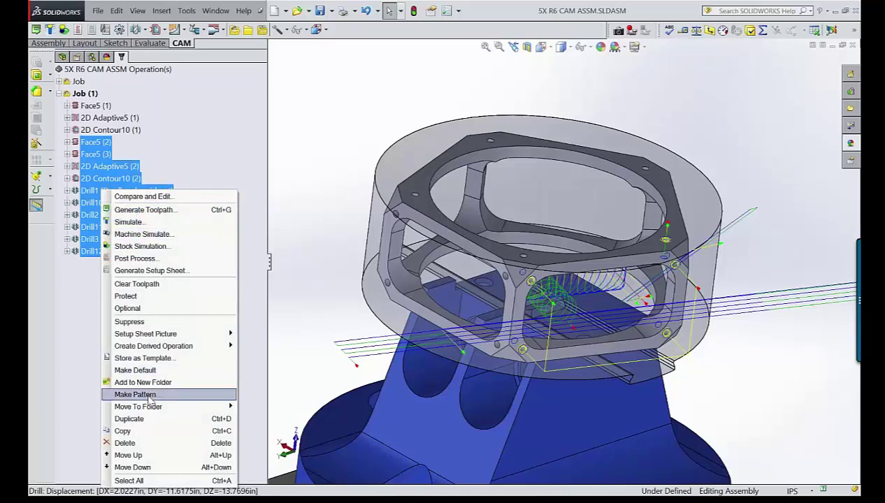
pyautogui.click(149, 399)
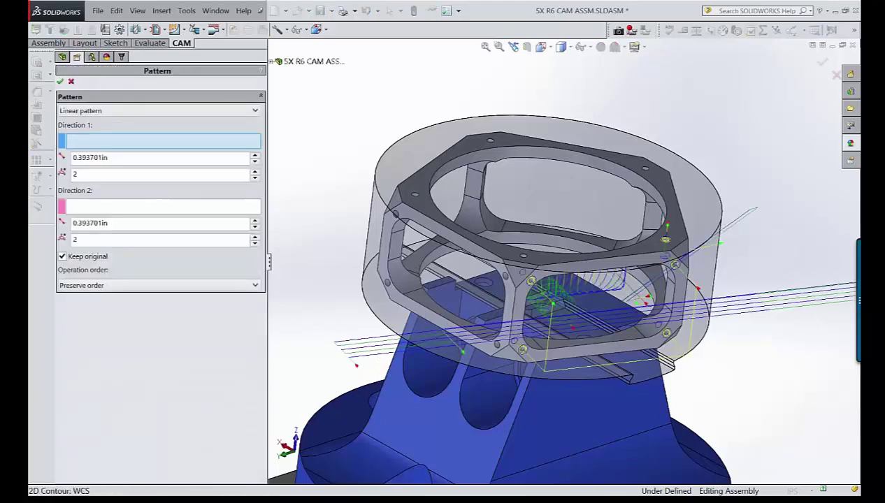
pyautogui.click(116, 111)
pyautogui.click(112, 130)
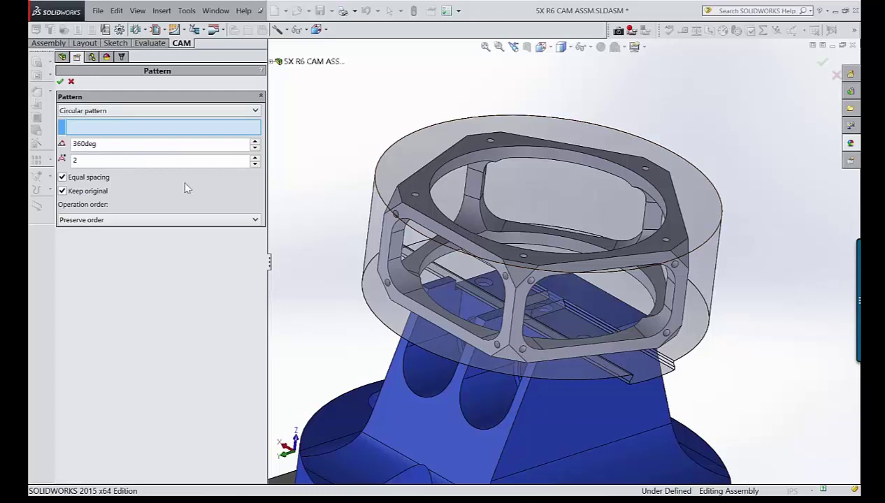
pyautogui.click(500, 152)
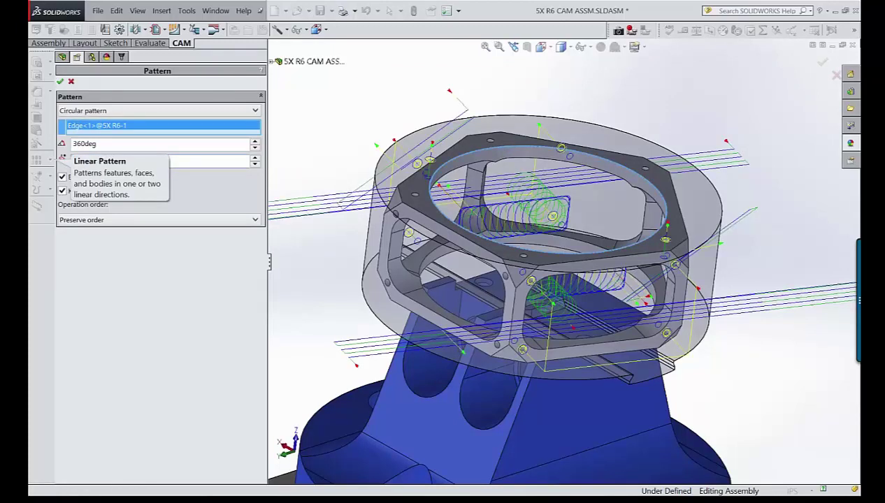
pyautogui.write('5')
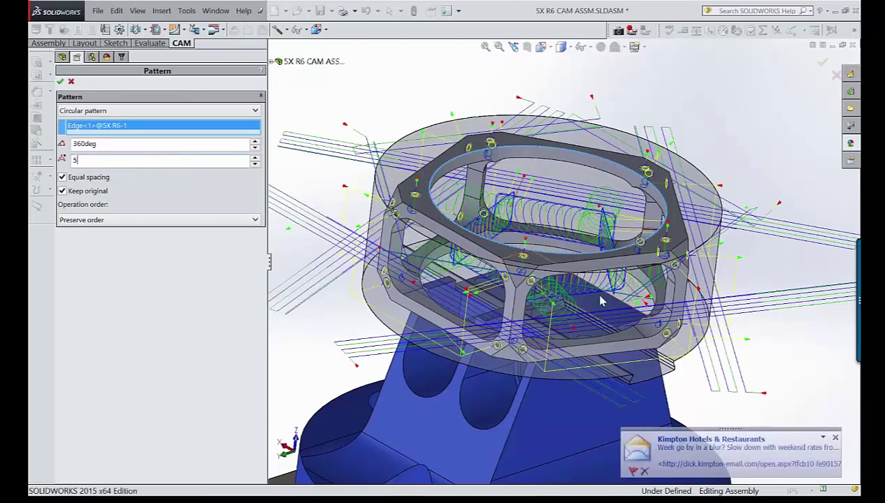
pyautogui.scroll(3, 600, 301)
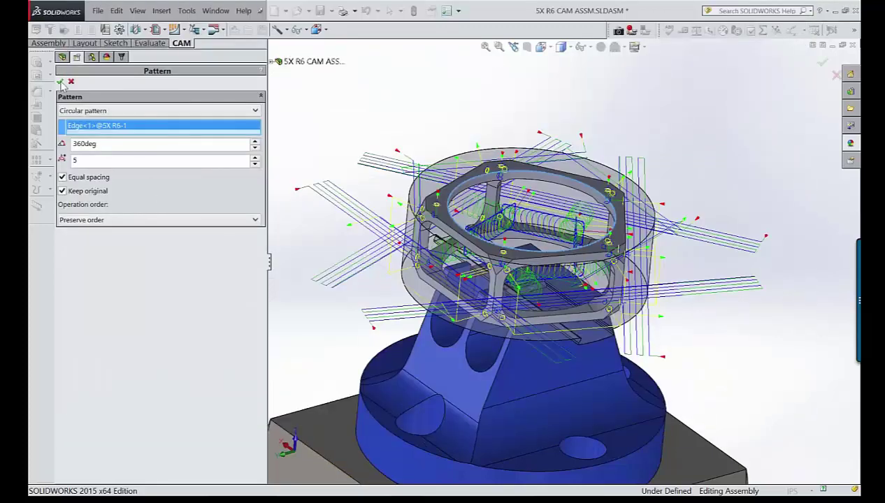
pyautogui.click(61, 82)
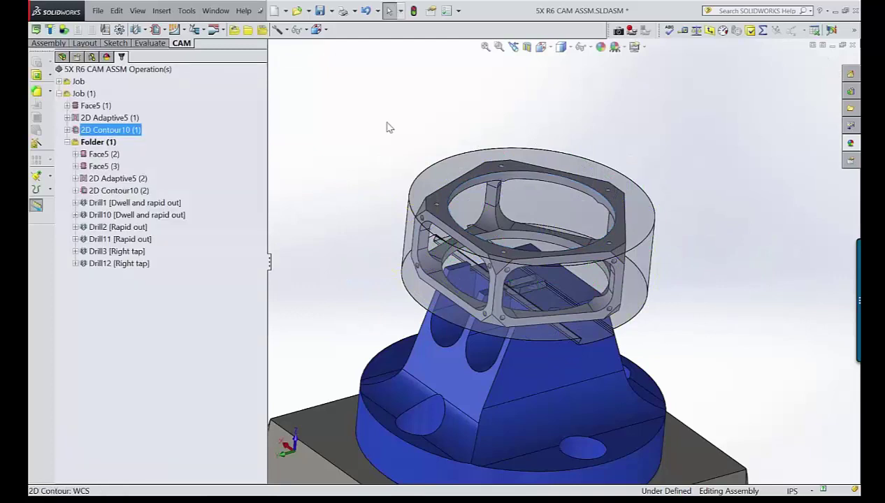
# - Edit the circular pattern folder to use Order by operation as its operation order
pyautogui.click(88, 143)
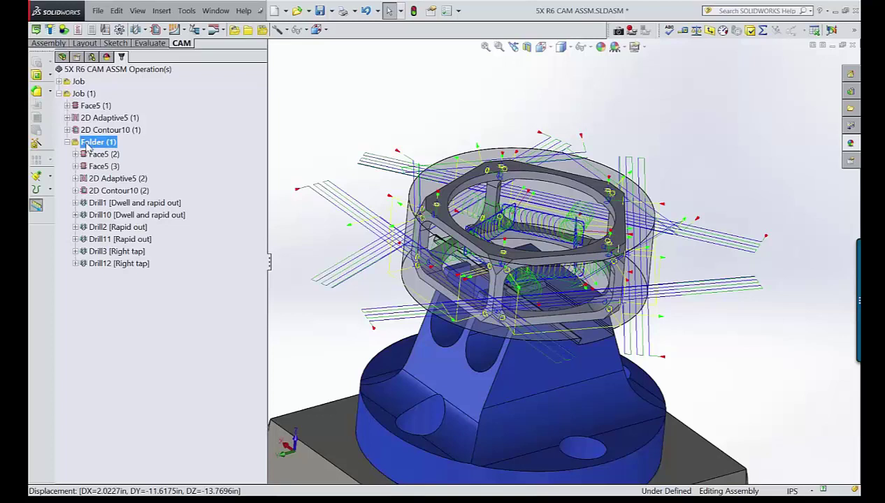
pyautogui.moveTo(504, 252); pyautogui.dragTo(572, 291, button='middle')
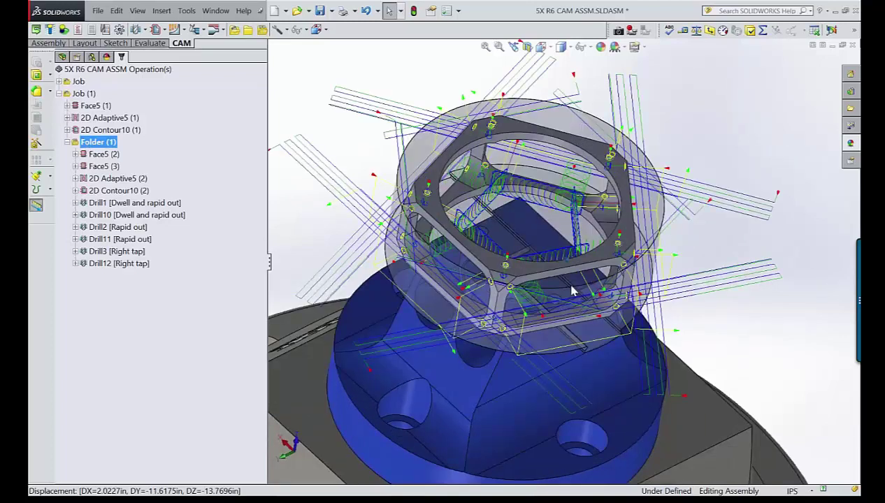
pyautogui.moveTo(571, 290); pyautogui.dragTo(465, 252, button='middle')
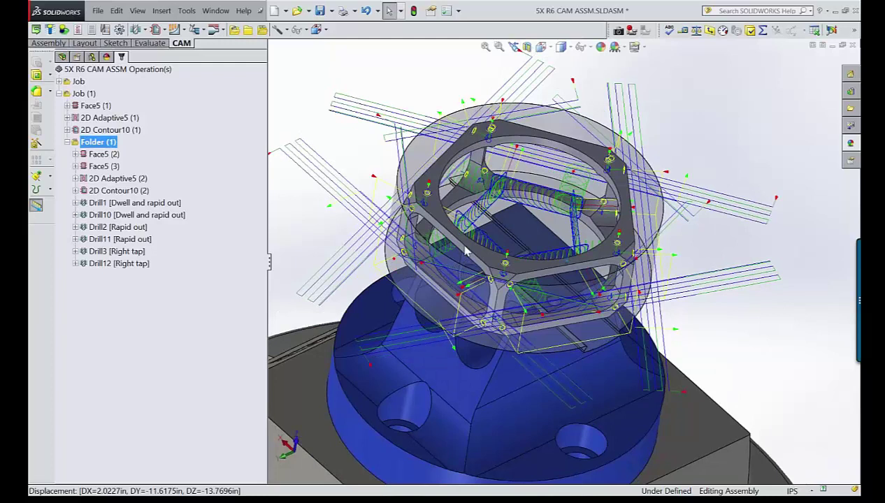
pyautogui.moveTo(465, 252); pyautogui.dragTo(102, 162, button='middle')
pyautogui.rightClick(101, 143)
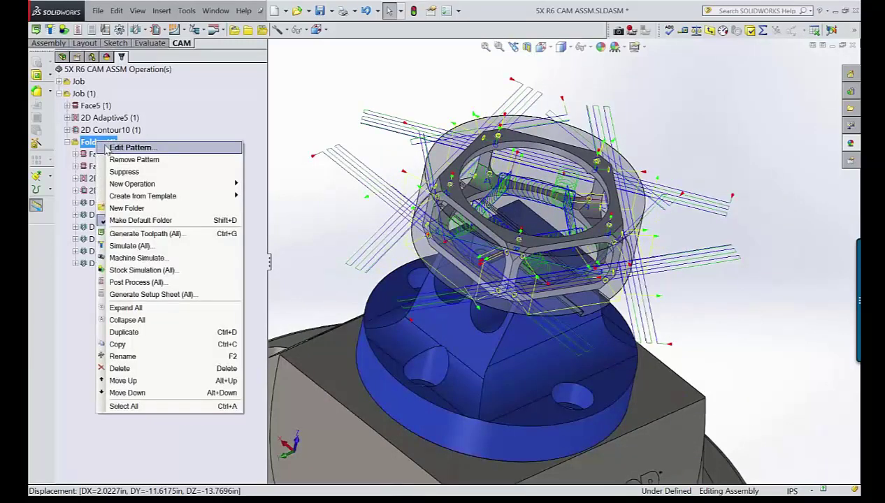
pyautogui.click(106, 149)
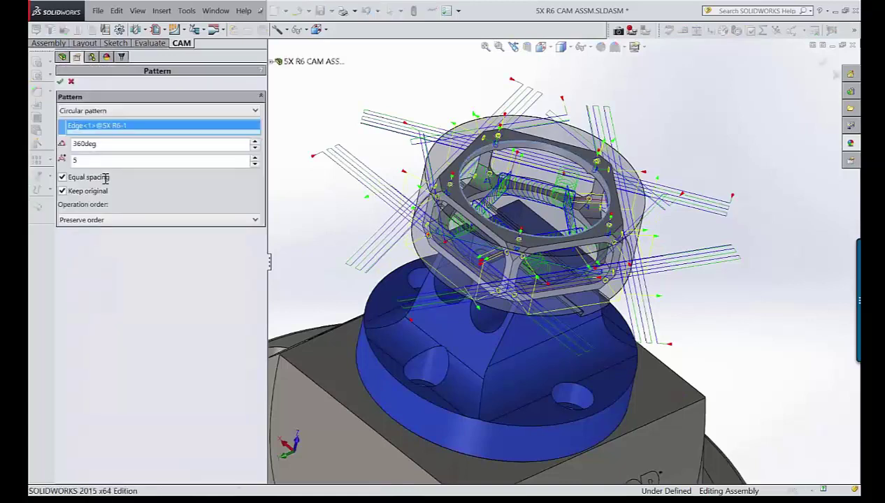
pyautogui.click(103, 221)
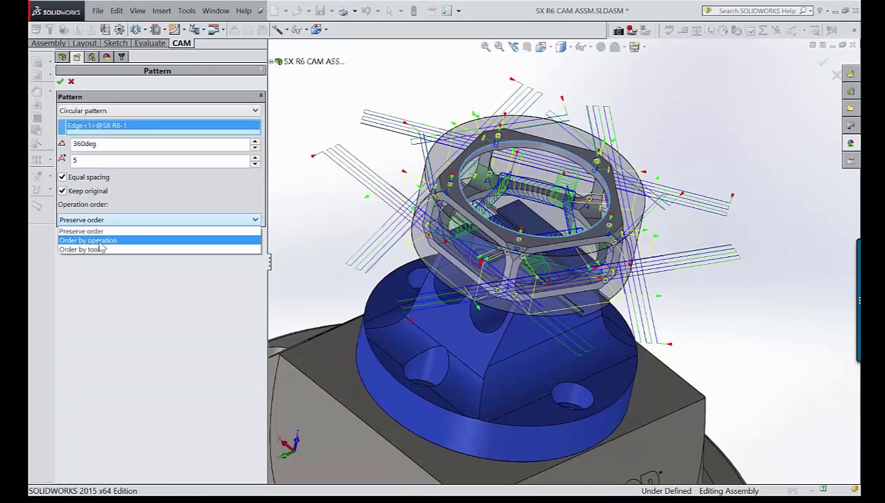
pyautogui.click(99, 240)
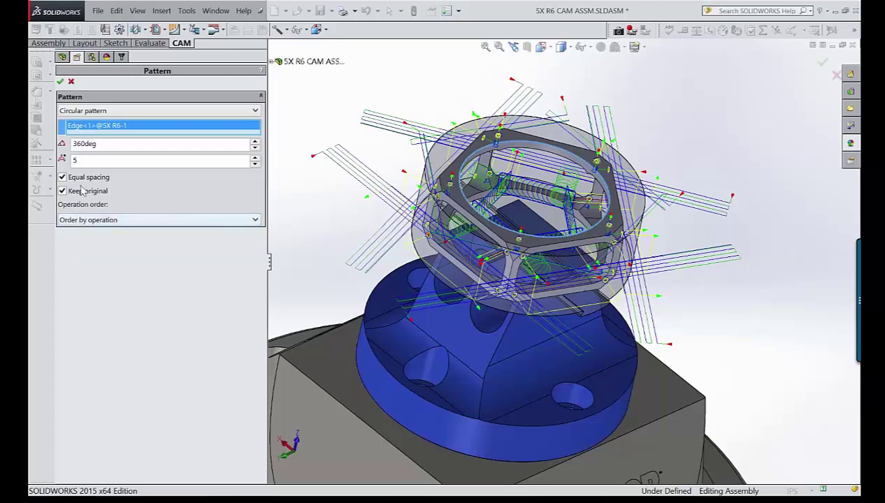
pyautogui.click(61, 82)
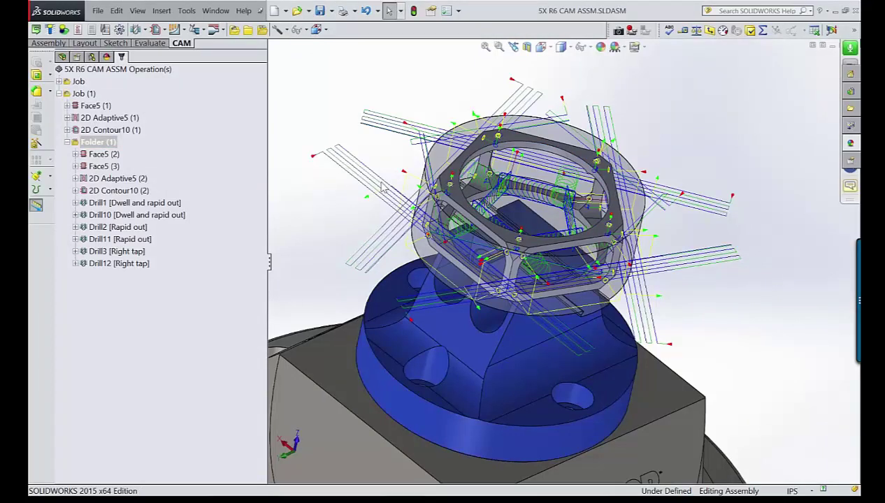
# - Open the stock simulation for all operations in Job (1), display the fixture and start playback
pyautogui.moveTo(402, 187); pyautogui.dragTo(410, 162, button='middle')
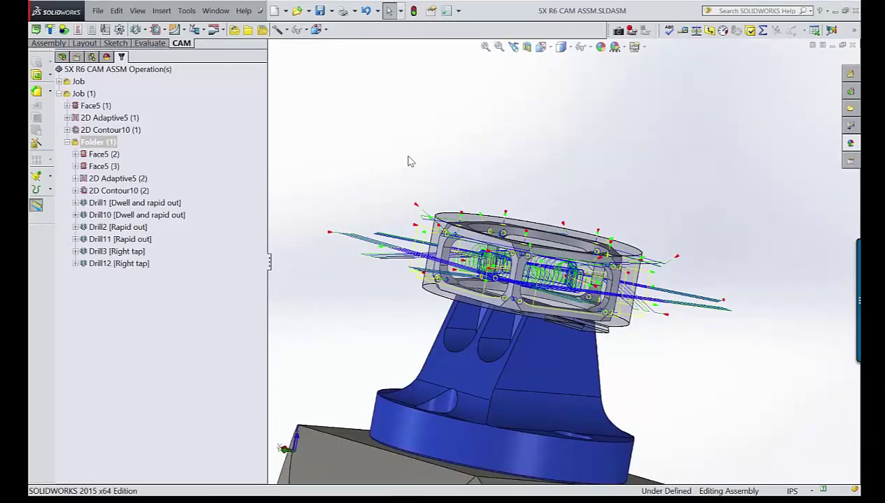
pyautogui.moveTo(410, 162); pyautogui.dragTo(490, 218, button='middle')
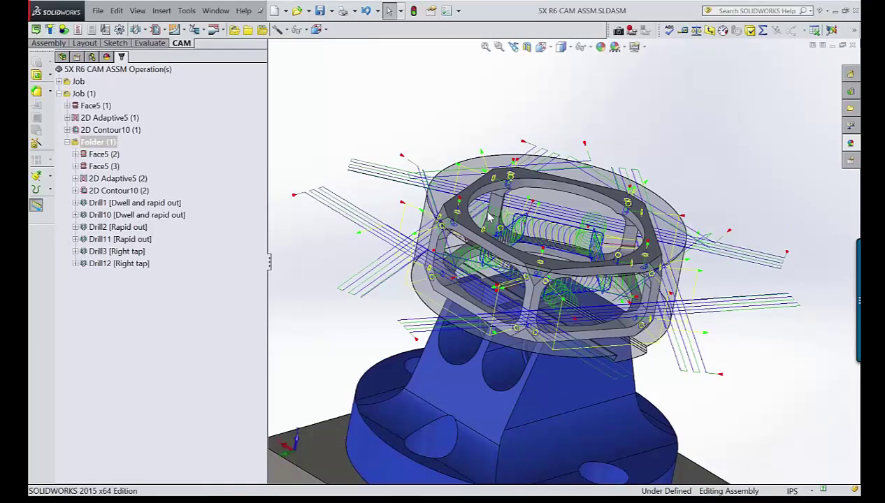
pyautogui.moveTo(490, 219); pyautogui.dragTo(584, 171, button='middle')
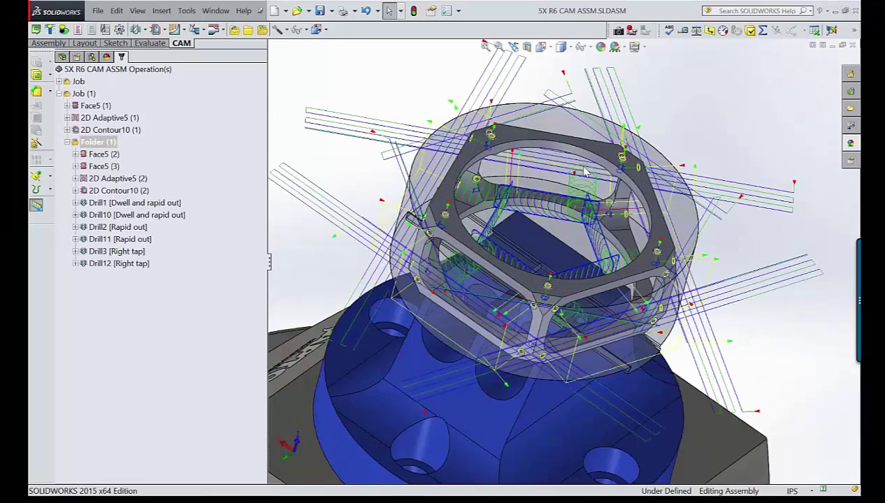
pyautogui.rightClick(83, 93)
pyautogui.click(128, 250)
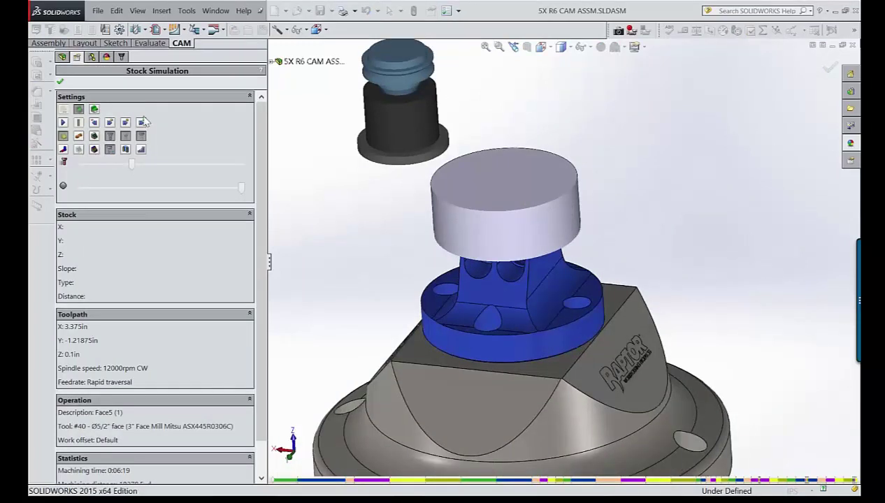
pyautogui.click(79, 136)
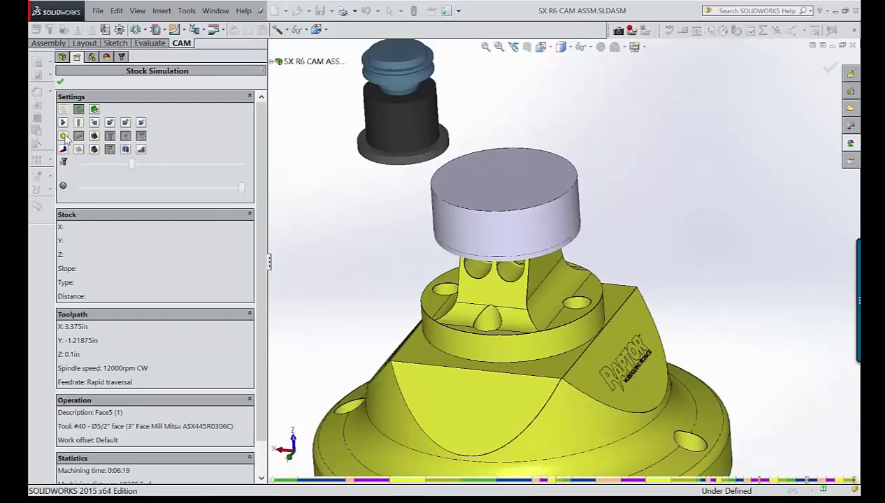
pyautogui.click(63, 123)
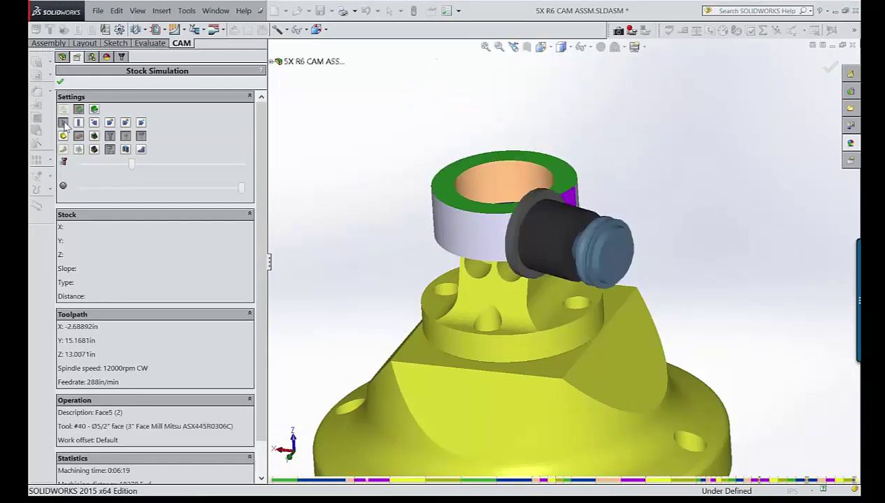
# - Vary the simulation playback speed, slowing for the window milling and speeding through the drilling and tapping to the end
pyautogui.moveTo(133, 163); pyautogui.dragTo(85, 173)
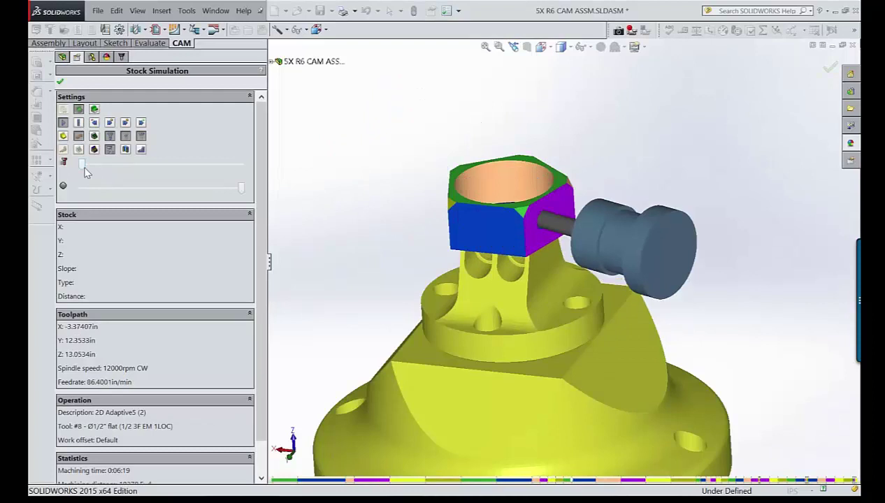
pyautogui.moveTo(86, 173); pyautogui.dragTo(140, 167)
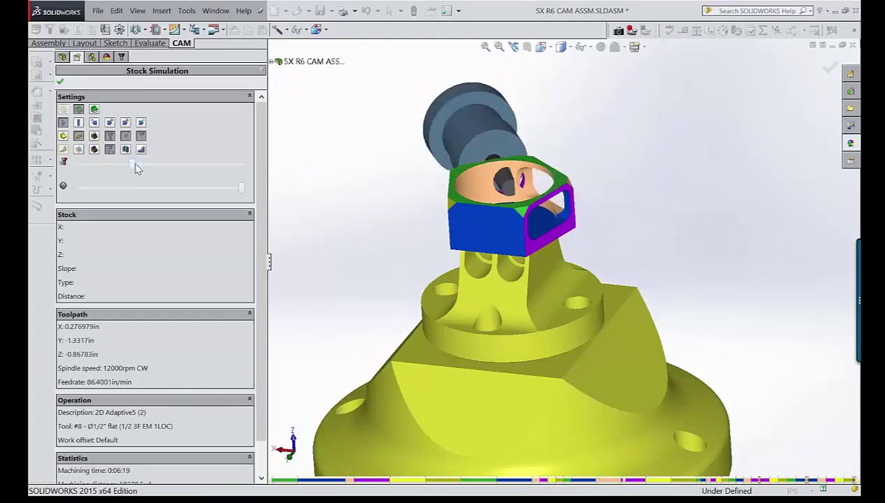
pyautogui.moveTo(137, 168)
pyautogui.mouseDown()
pyautogui.moveTo(152, 166)
pyautogui.moveTo(134, 167)
pyautogui.mouseUp()
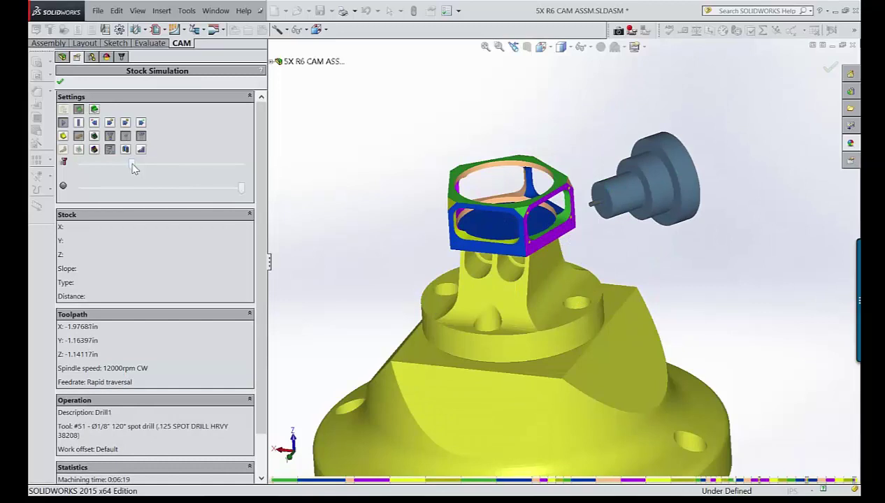
pyautogui.moveTo(134, 168); pyautogui.dragTo(145, 168)
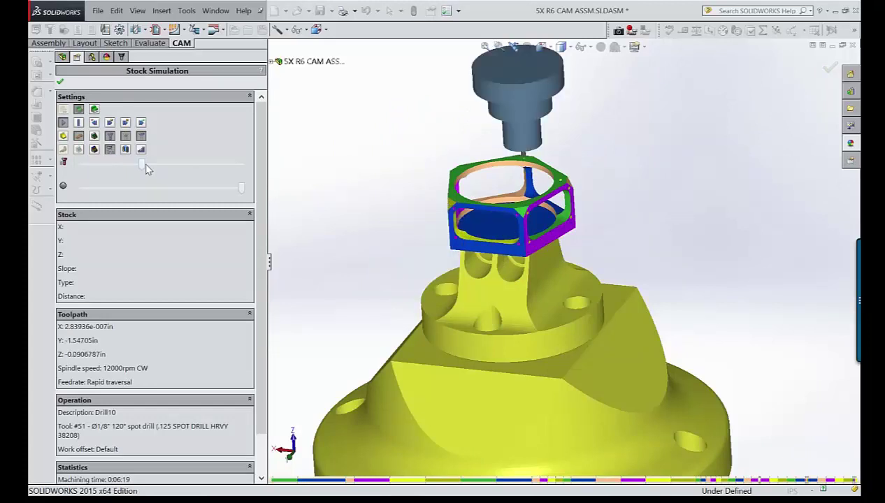
pyautogui.moveTo(147, 168); pyautogui.dragTo(170, 169)
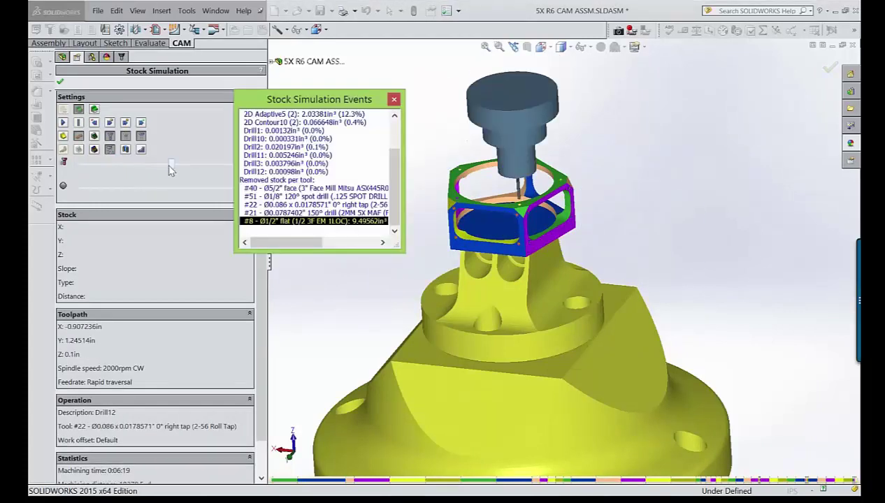
# - Dismiss the simulation events list, examine the milled windows and holes on the simulated part, and exit the simulation
pyautogui.scroll(2, 505, 180)
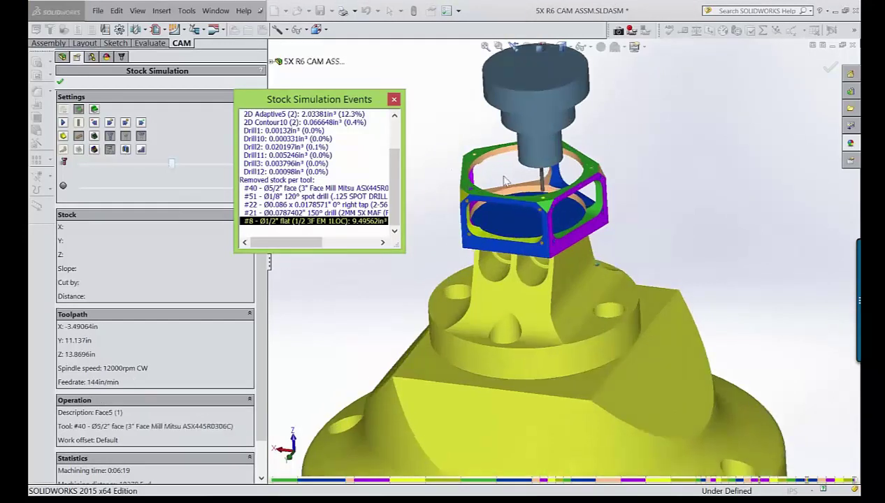
pyautogui.scroll(2, 505, 180)
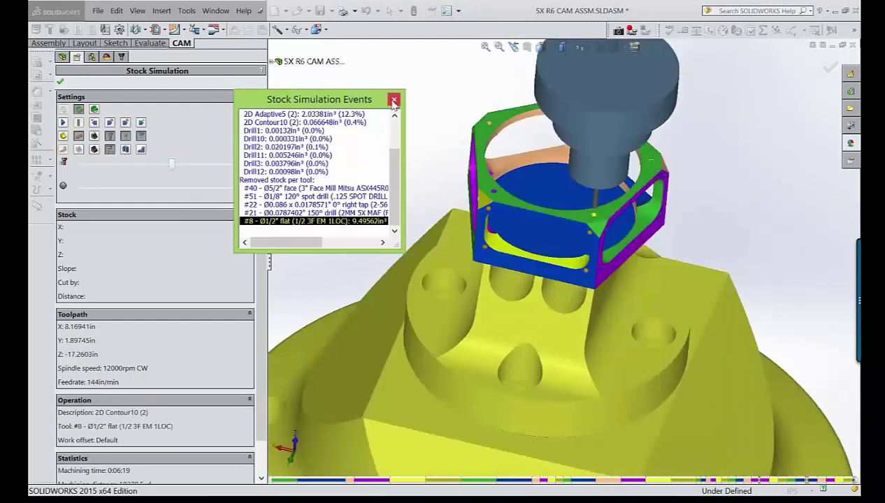
pyautogui.click(393, 101)
pyautogui.scroll(2, 509, 240)
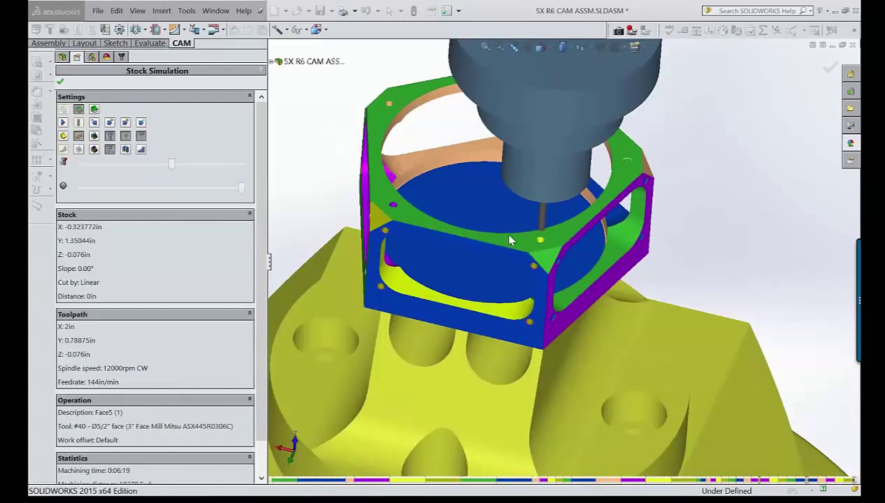
pyautogui.scroll(-3, 509, 240)
pyautogui.scroll(1, 510, 250)
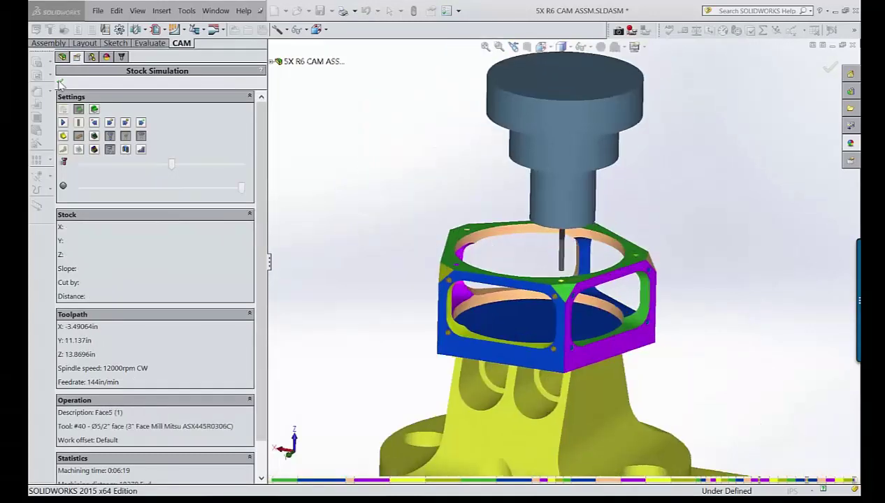
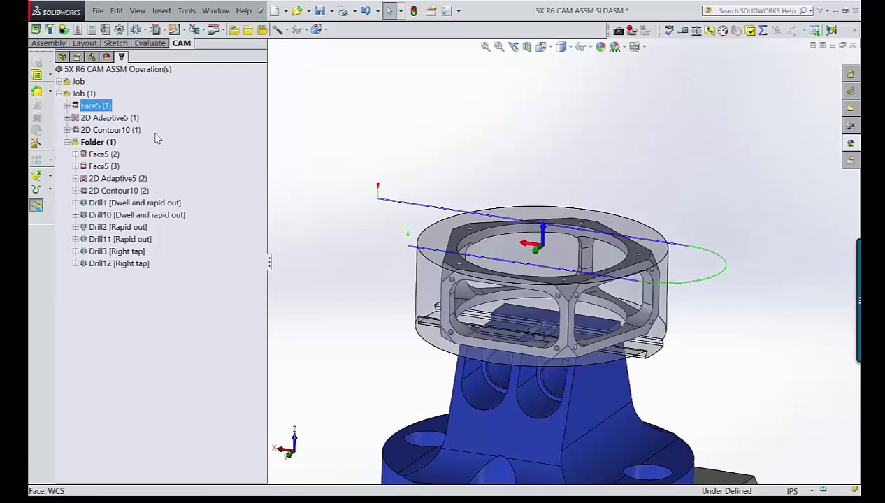
# - Try to store Face5 (1), 2D Adaptive5 (1) and 2D Contour10 (1) as a template, and select the operations inside the pattern folder
pyautogui.rightClick(96, 112)
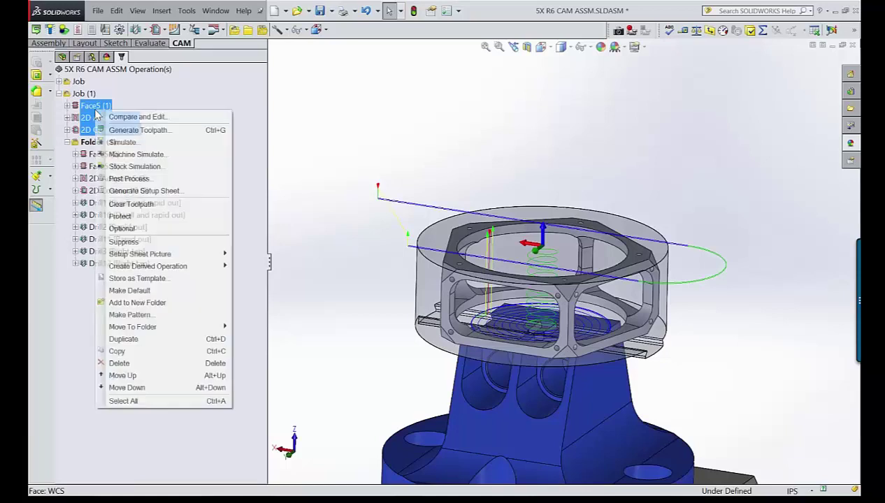
pyautogui.click(149, 279)
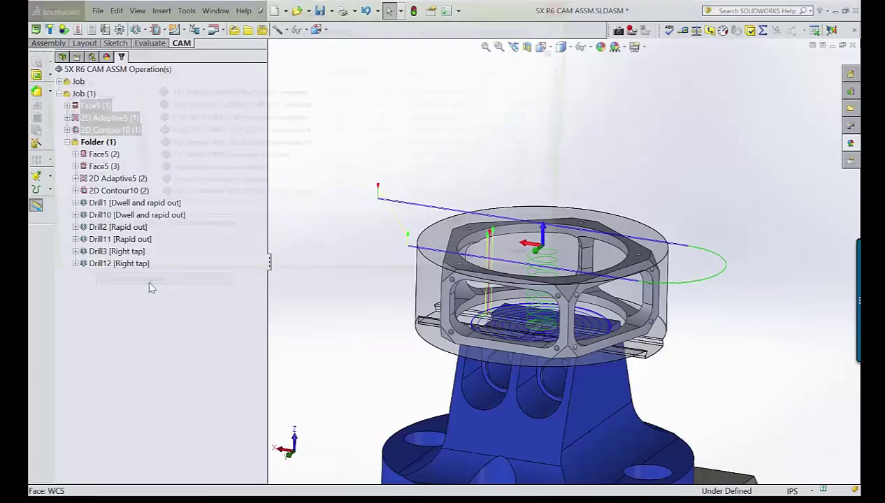
pyautogui.moveTo(163, 308); pyautogui.dragTo(99, 162)
pyautogui.rightClick(100, 166)
pyautogui.click(87, 300)
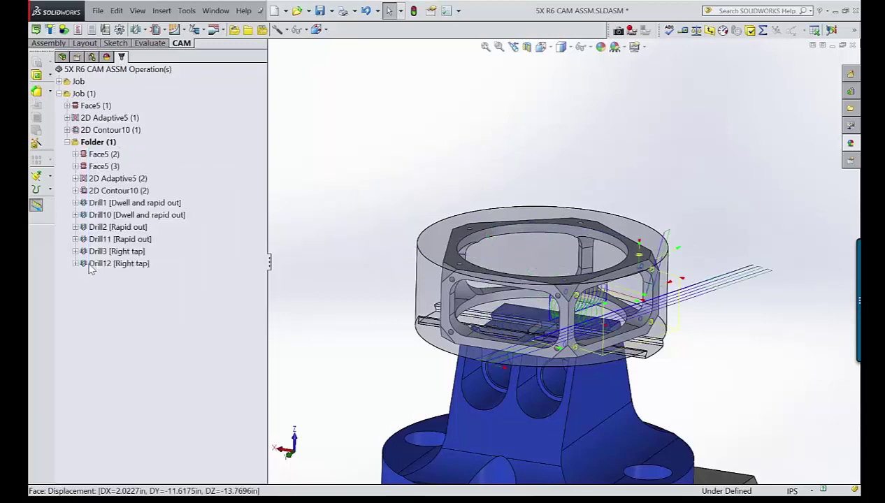
# - Examine the toolpaths of Face5 (1), 2D Adaptive5 (1) and 2D Contour10 (1) on the part
pyautogui.click(83, 105)
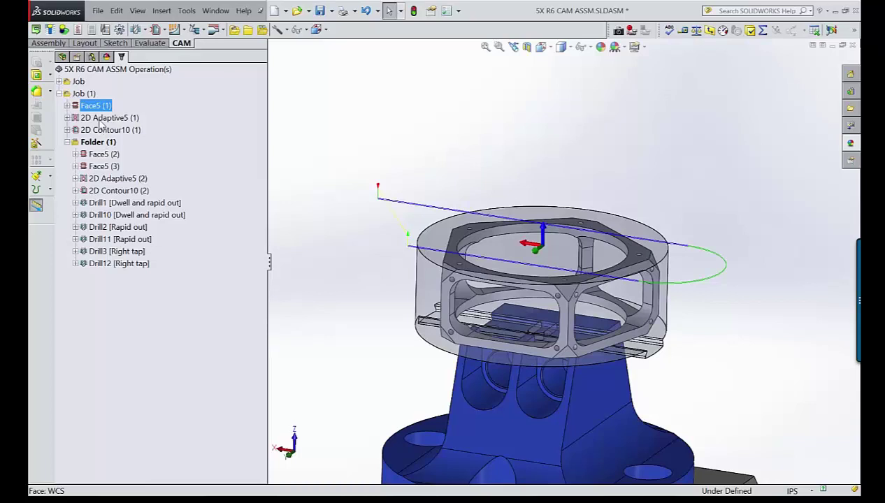
pyautogui.click(103, 118)
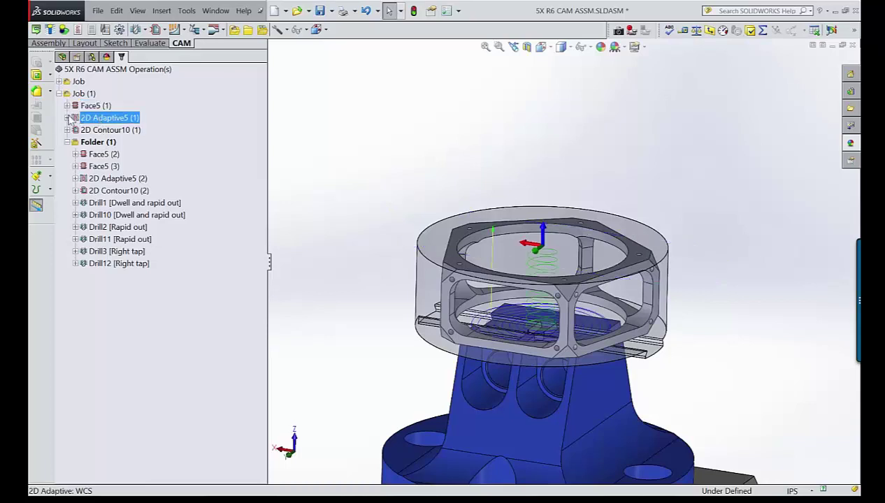
pyautogui.click(67, 118)
pyautogui.click(67, 118)
pyautogui.click(103, 131)
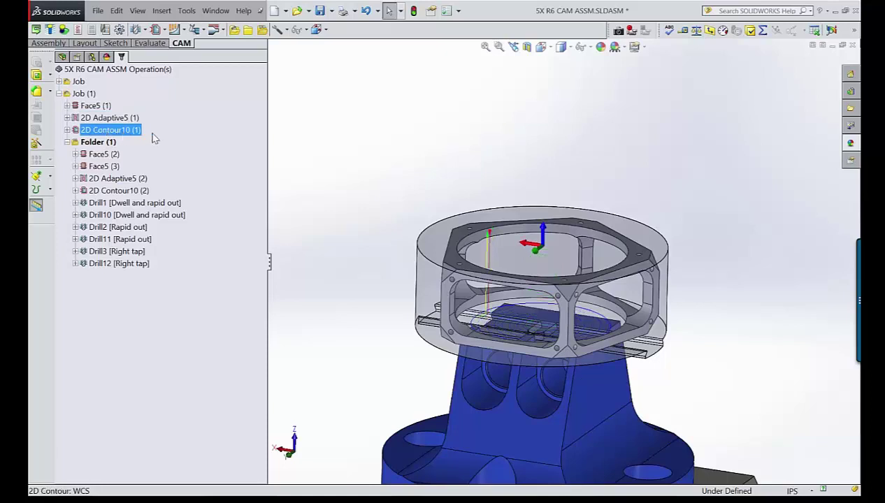
# - Store Face5 (1), 2D Adaptive5 (1) and 2D Contour10 (1) together as a template under the name D1 DEMO TEMP
pyautogui.moveTo(175, 131); pyautogui.dragTo(98, 117)
pyautogui.rightClick(98, 117)
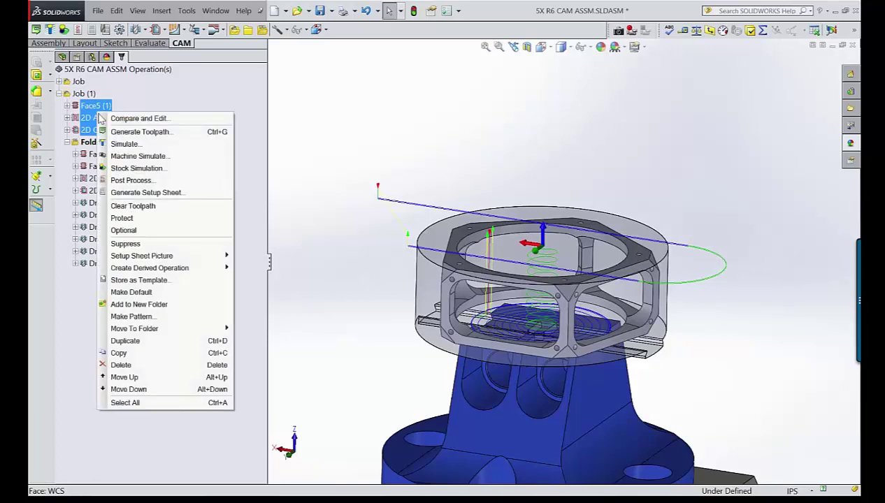
pyautogui.click(150, 281)
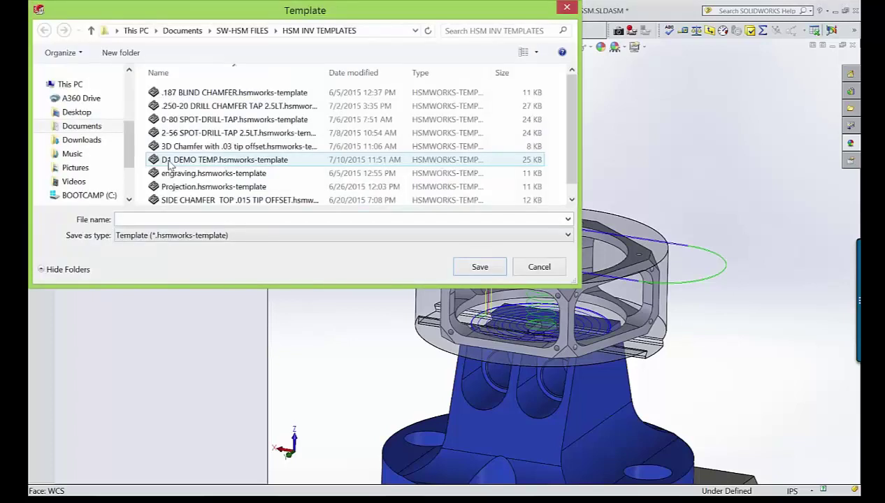
pyautogui.click(170, 162)
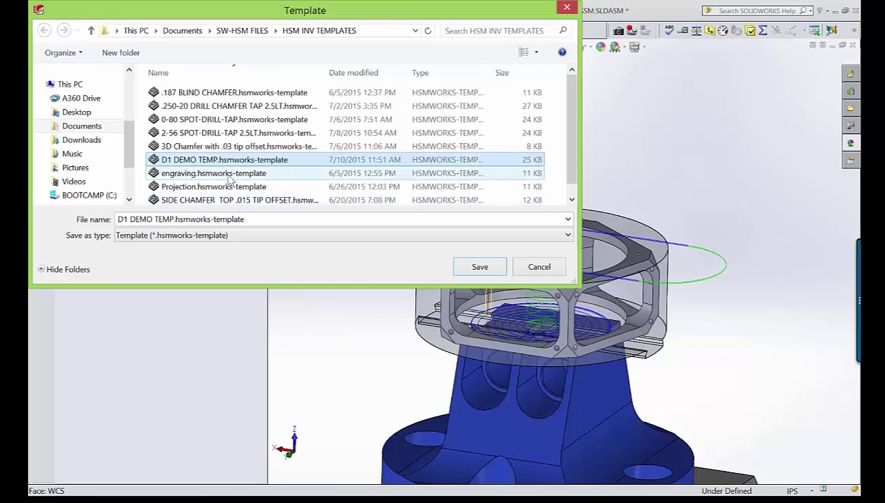
pyautogui.click(473, 270)
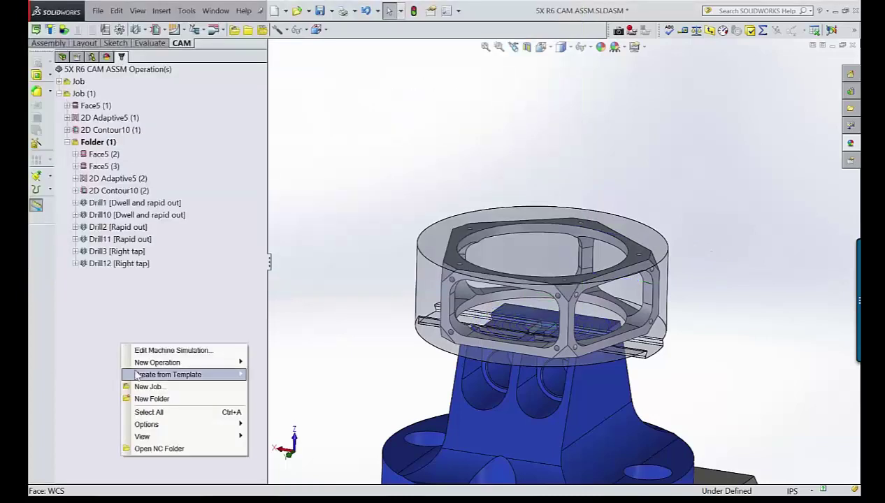
# - Look through the saved templates available for creating operations, and dismiss the list without choosing one
pyautogui.moveTo(168, 374)
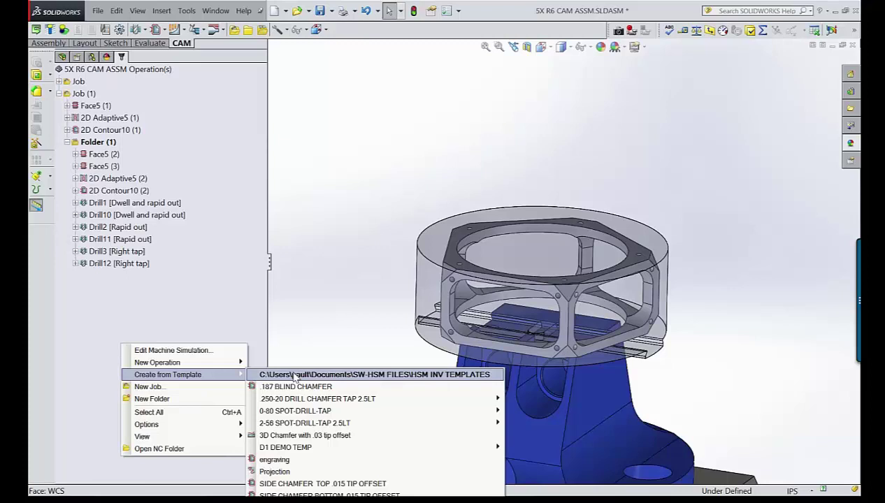
pyautogui.moveTo(294, 424)
pyautogui.click(210, 306)
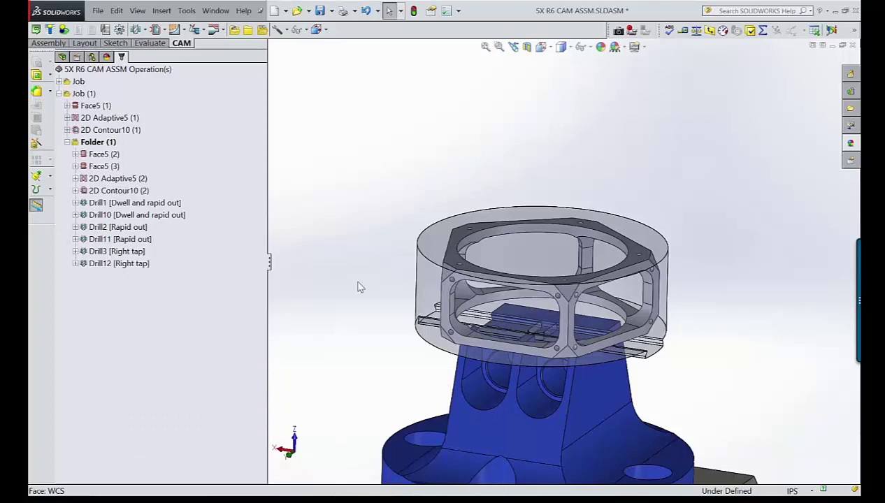
# - Examine the dovetail side of the 5X R5 STOCK part in its own window and return to the 5X R6 CAM ASSM assembly
pyautogui.moveTo(357, 287); pyautogui.dragTo(397, 274, button='middle')
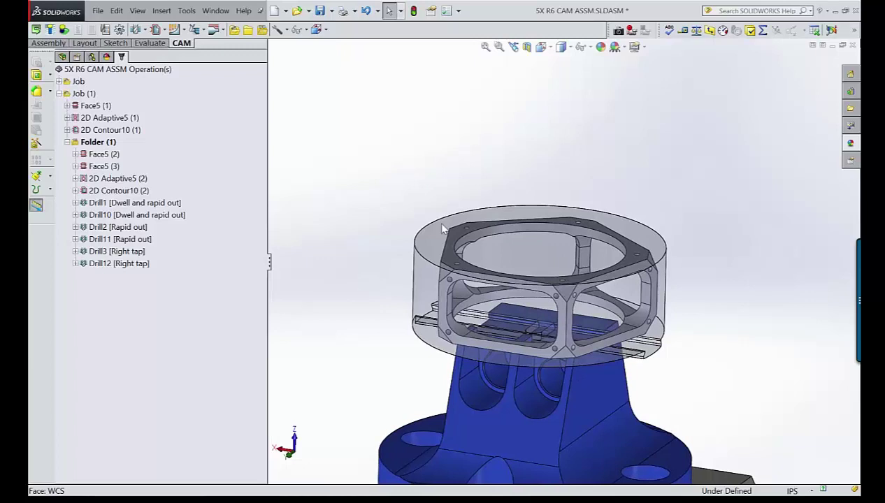
pyautogui.moveTo(442, 228); pyautogui.dragTo(404, 209, button='middle')
pyautogui.click(405, 209)
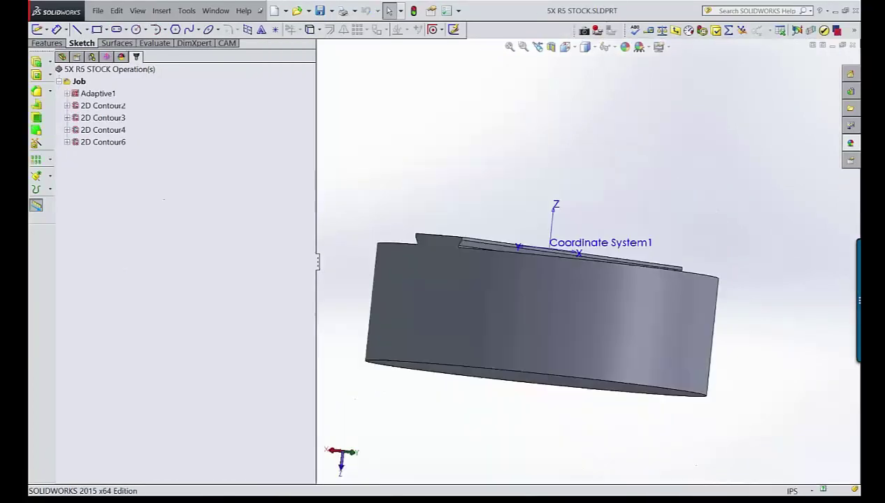
pyautogui.press('Up')
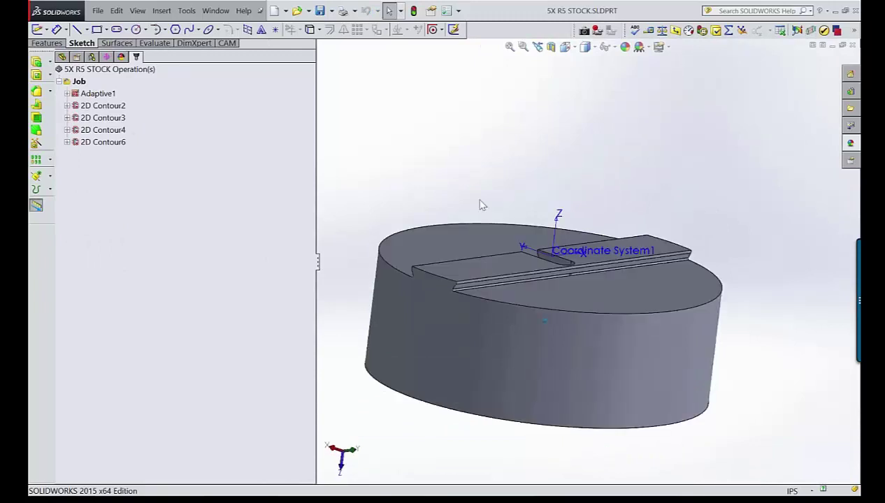
pyautogui.press('Up')
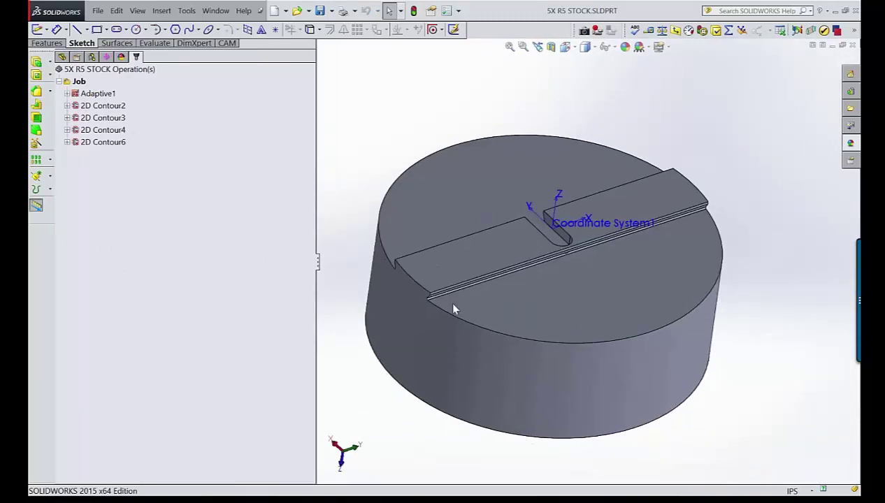
pyautogui.click(454, 346)
pyautogui.click(698, 470)
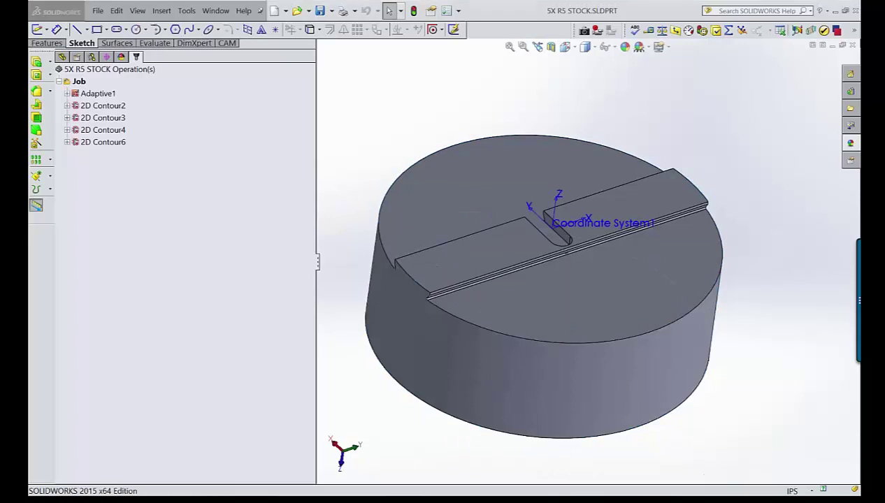
pyautogui.moveTo(623, 498)
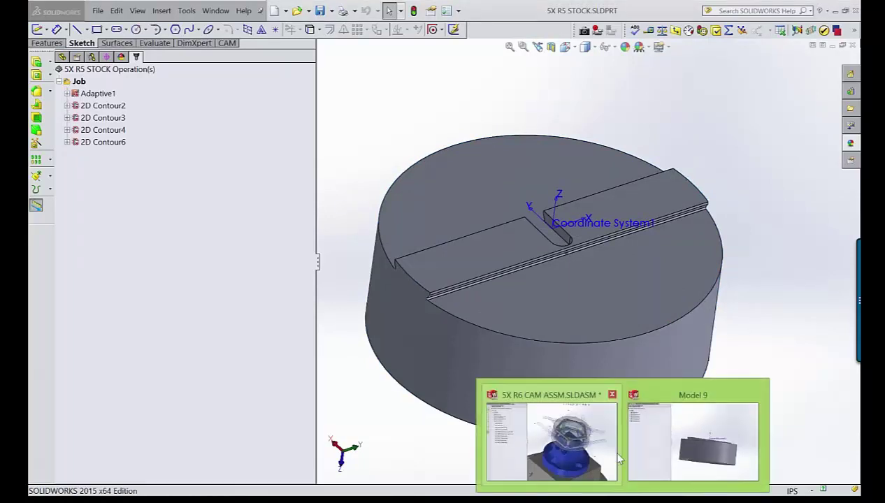
pyautogui.click(573, 441)
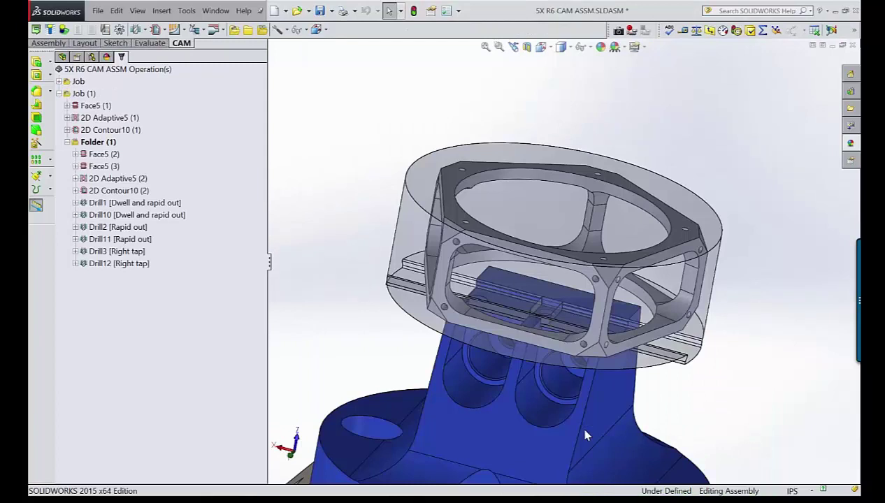
# - Edit the stock component's extrusion sketch within the assembly, exit part editing and return to the CAM operations
pyautogui.rightClick(420, 231)
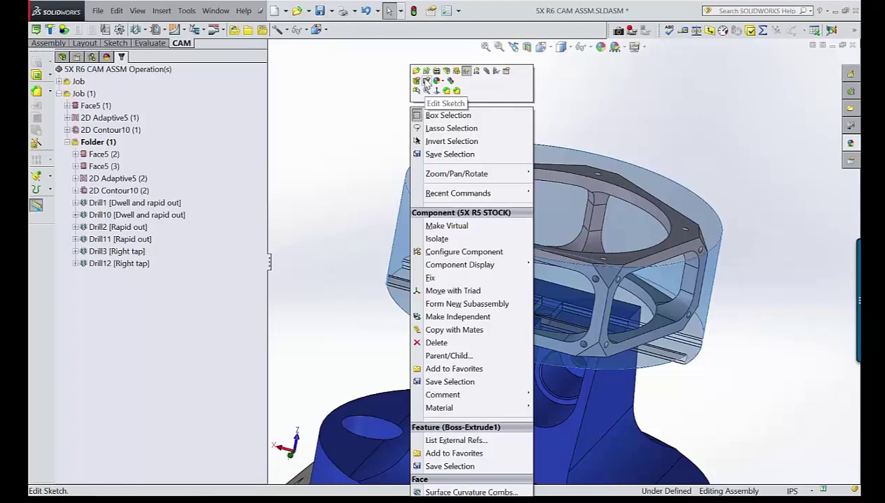
pyautogui.click(426, 83)
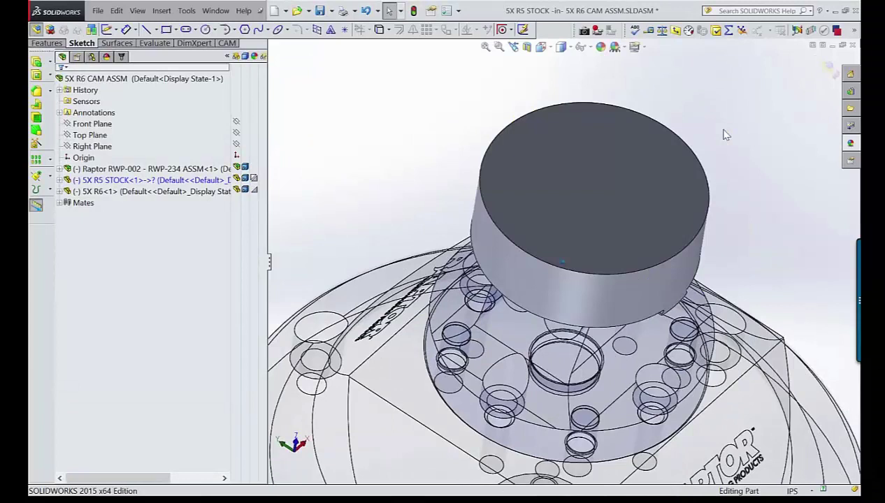
pyautogui.click(829, 68)
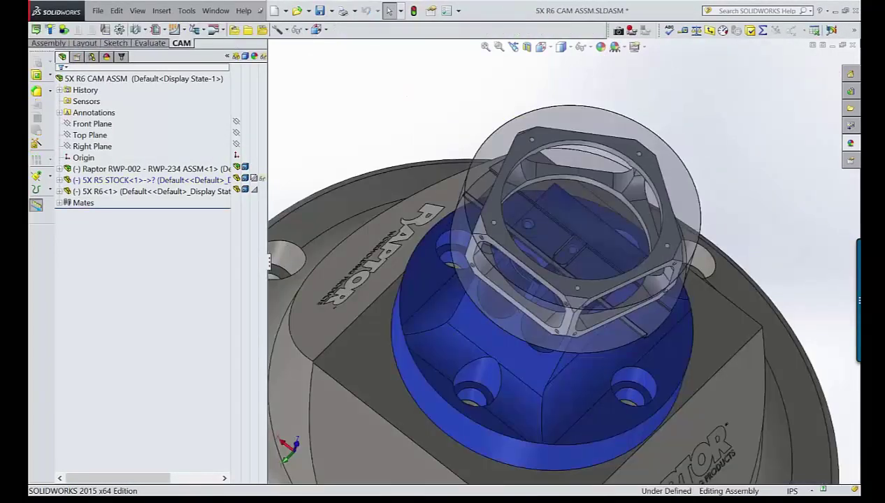
pyautogui.click(125, 56)
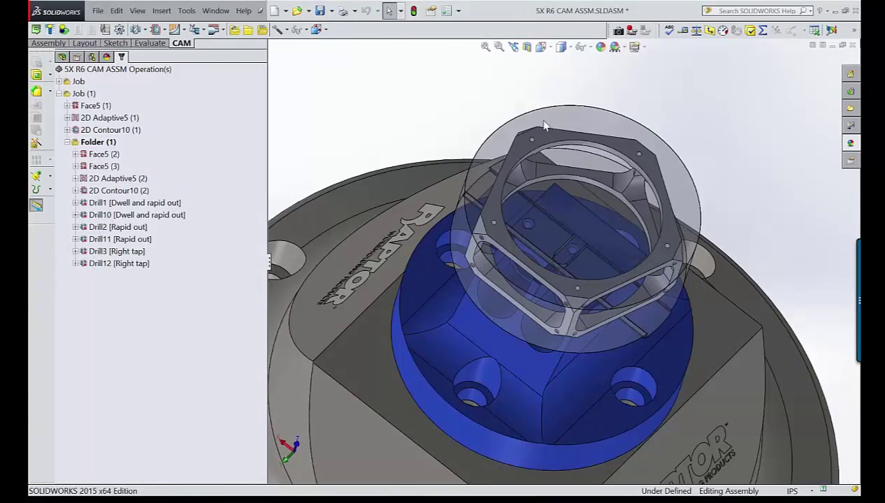
# - Generate the toolpaths of Job (1) for only the operations that require regeneration
pyautogui.click(84, 93)
pyautogui.rightClick(87, 96)
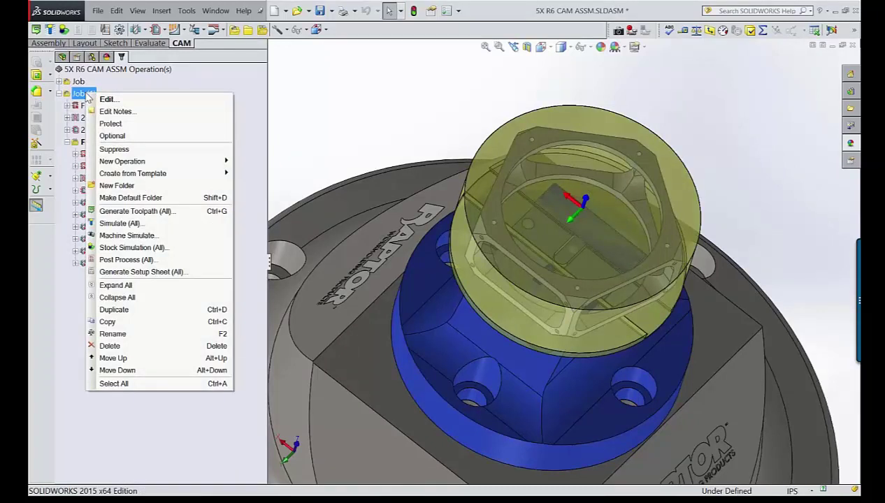
pyautogui.click(136, 211)
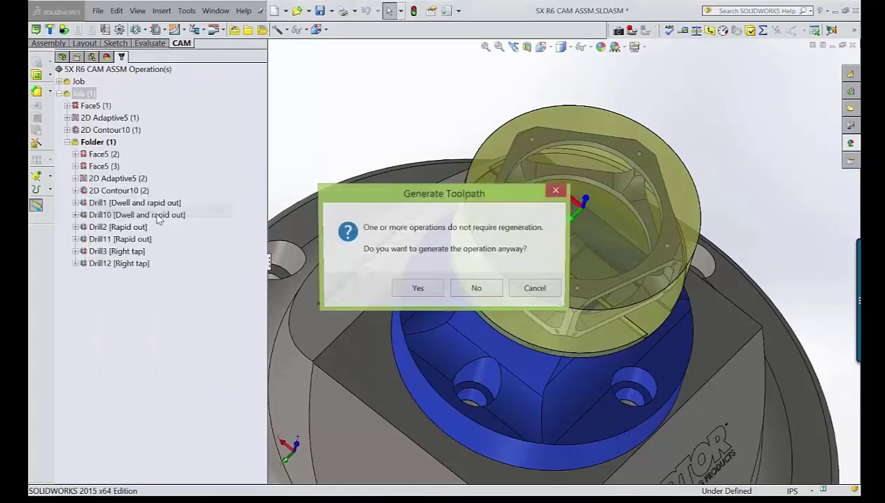
pyautogui.click(477, 289)
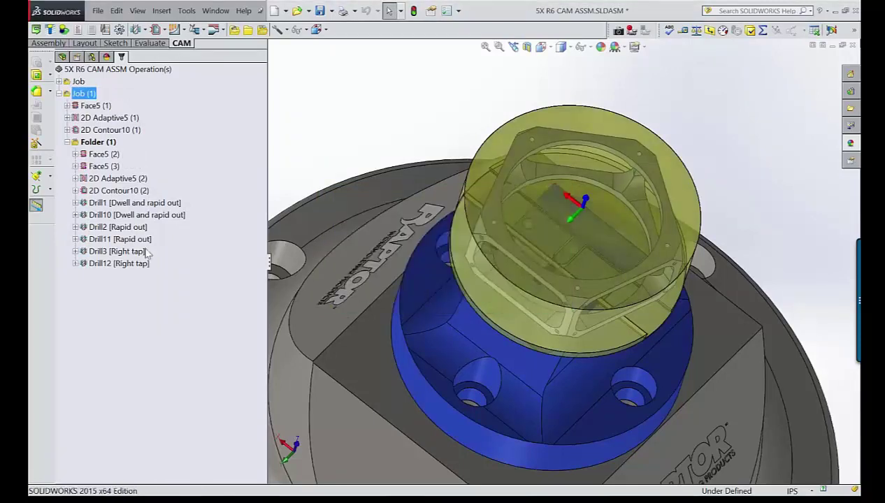
# - Examine the regenerated facing toolpaths of Face5 (1), Face5 (2) and Face5 (3) around the stock
pyautogui.click(89, 106)
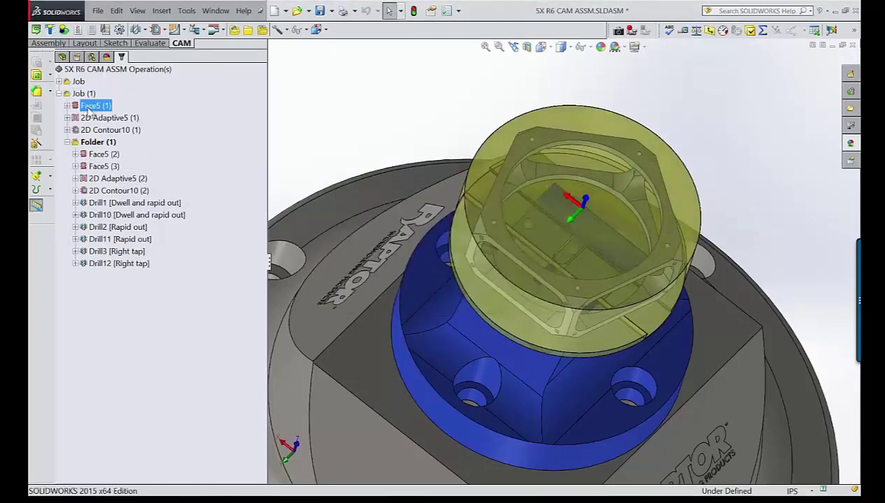
pyautogui.click(106, 159)
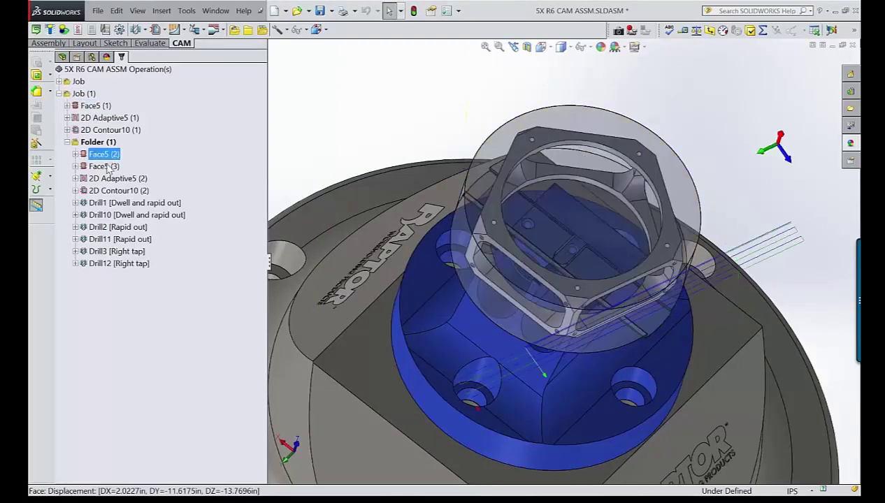
pyautogui.click(107, 168)
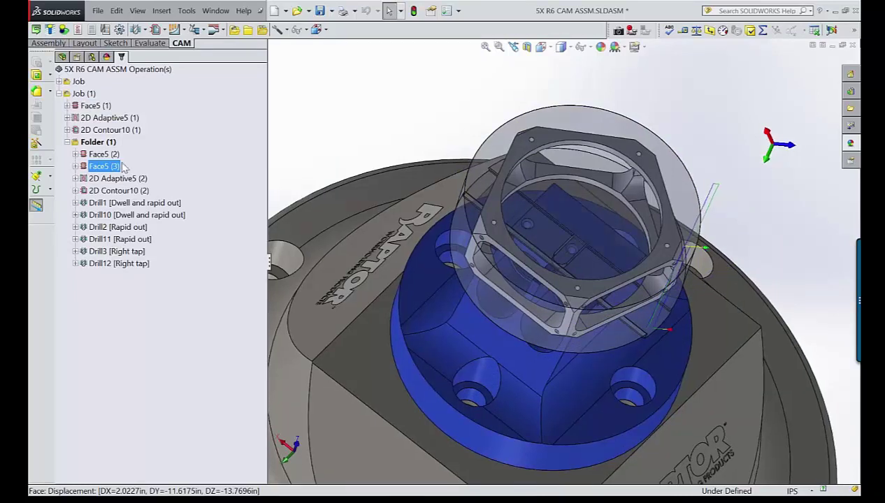
pyautogui.press('Up')
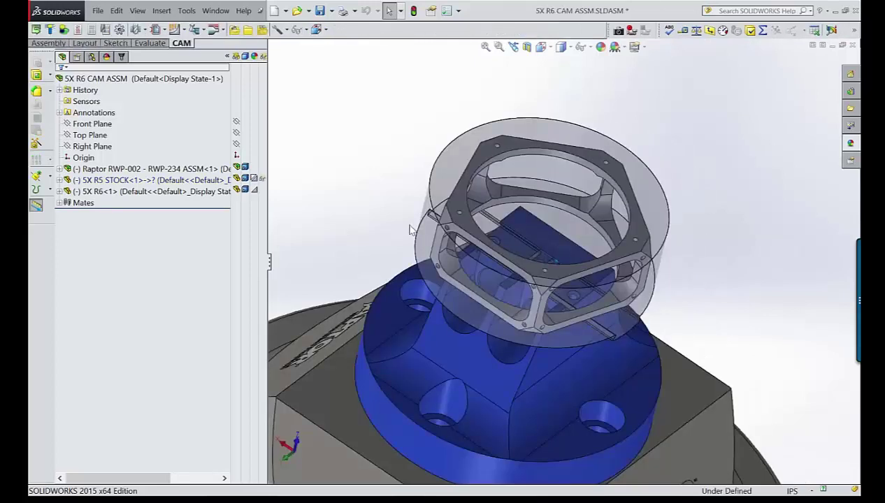
# - Set the stock component's extrusion depth to 2 in and finish editing it in the assembly
pyautogui.rightClick(411, 231)
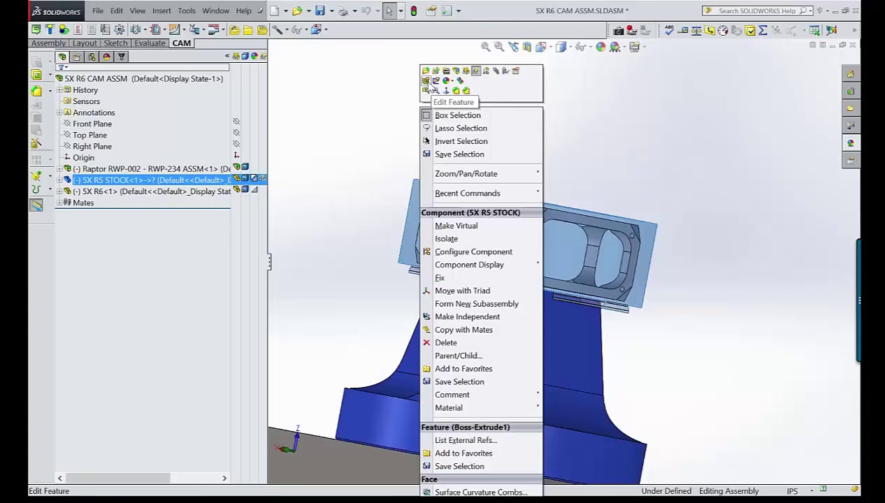
pyautogui.click(427, 83)
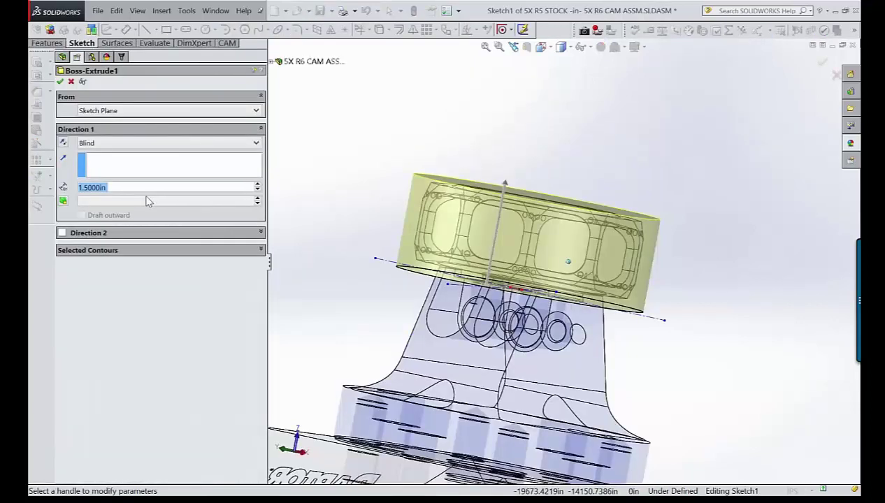
pyautogui.write('2.')
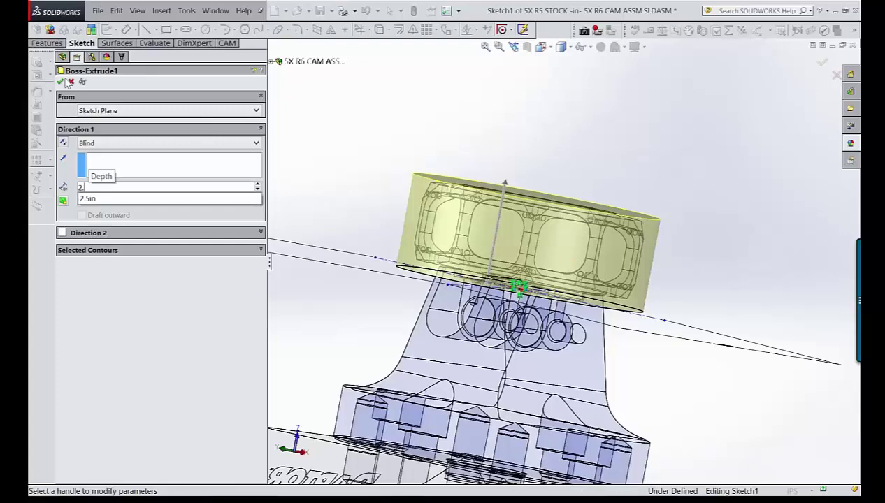
pyautogui.press('Return')
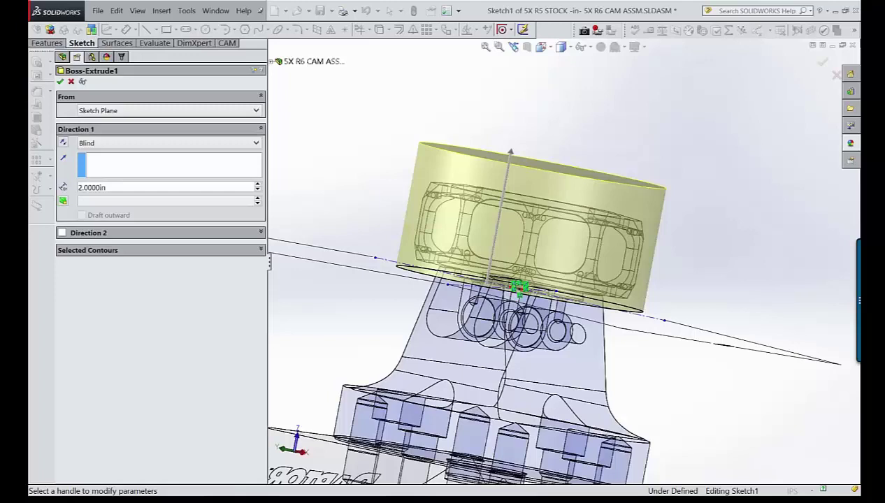
pyautogui.click(823, 62)
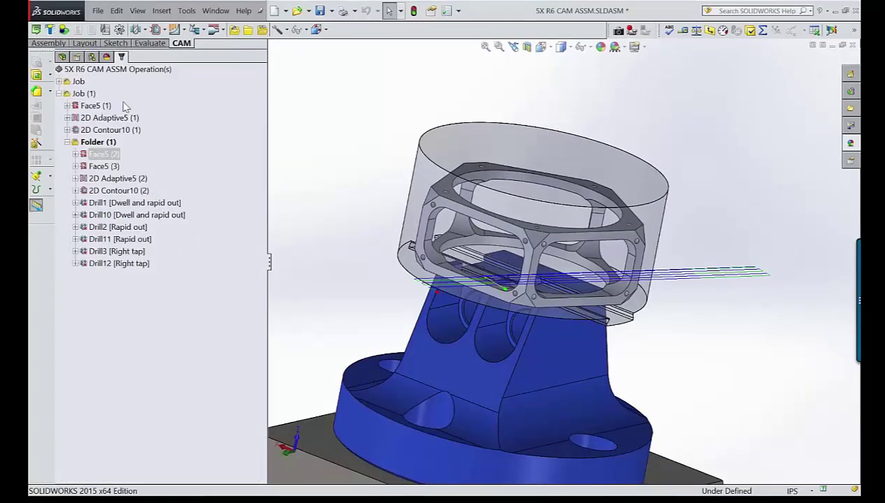
# - Regenerate all toolpaths in Job (1), including the ones still valid, and check the Face5 (1) passes from the side
pyautogui.rightClick(82, 94)
pyautogui.click(135, 213)
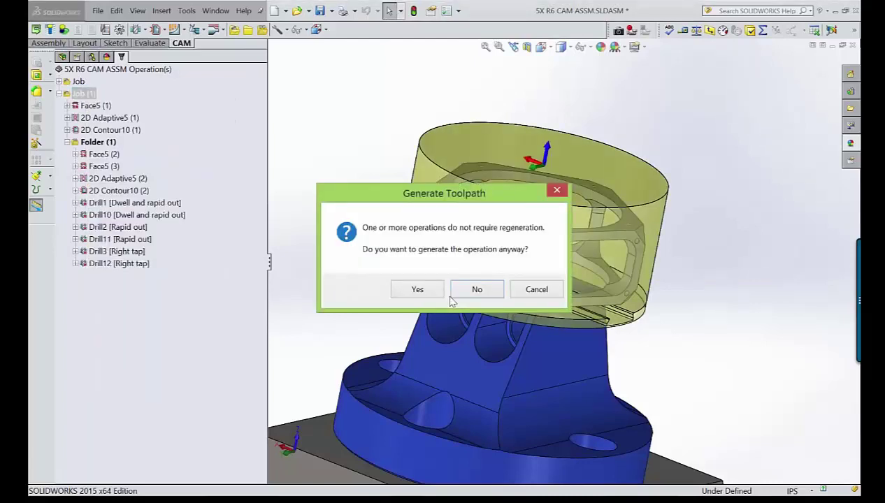
pyautogui.click(418, 290)
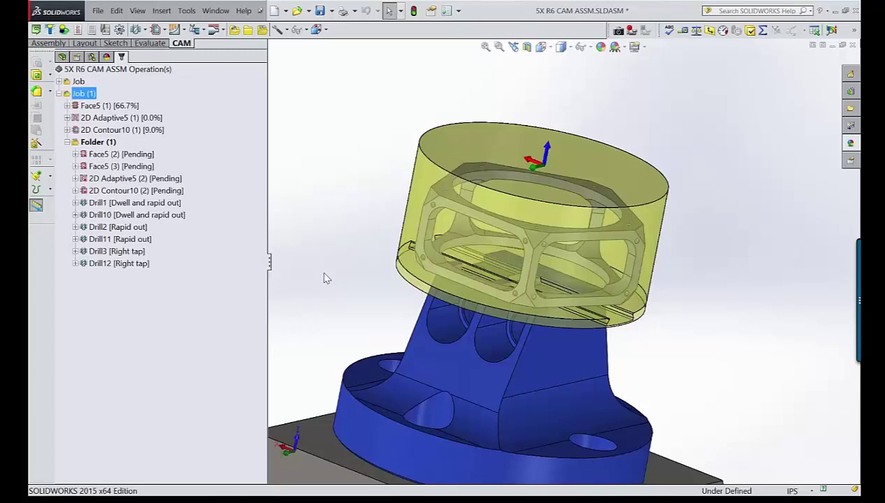
pyautogui.moveTo(325, 278); pyautogui.dragTo(659, 236, button='middle')
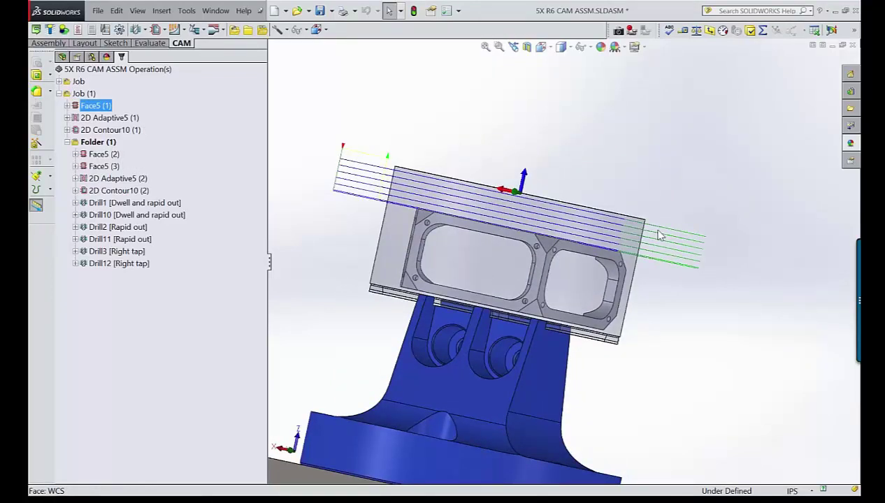
# - Examine the Face5 (1) toolpath around the stock and review the top height reference in the operation's height settings
pyautogui.moveTo(660, 236); pyautogui.dragTo(671, 239, button='middle')
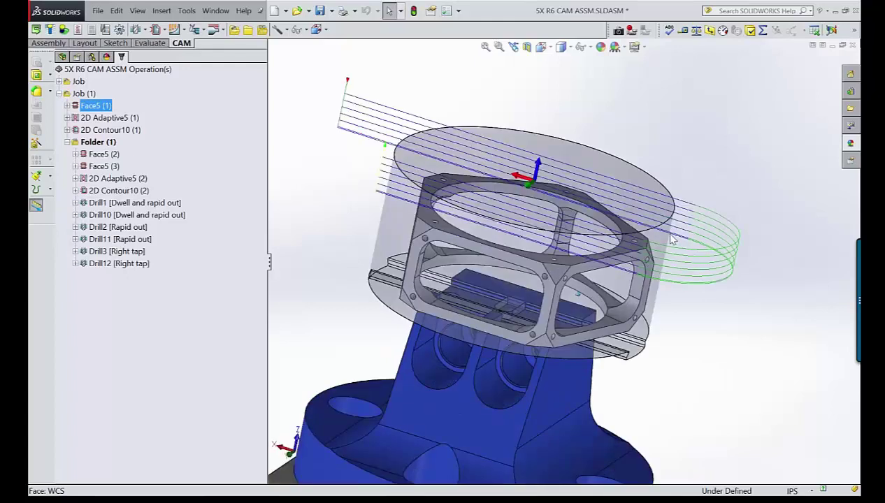
pyautogui.moveTo(672, 240); pyautogui.dragTo(664, 231, button='middle')
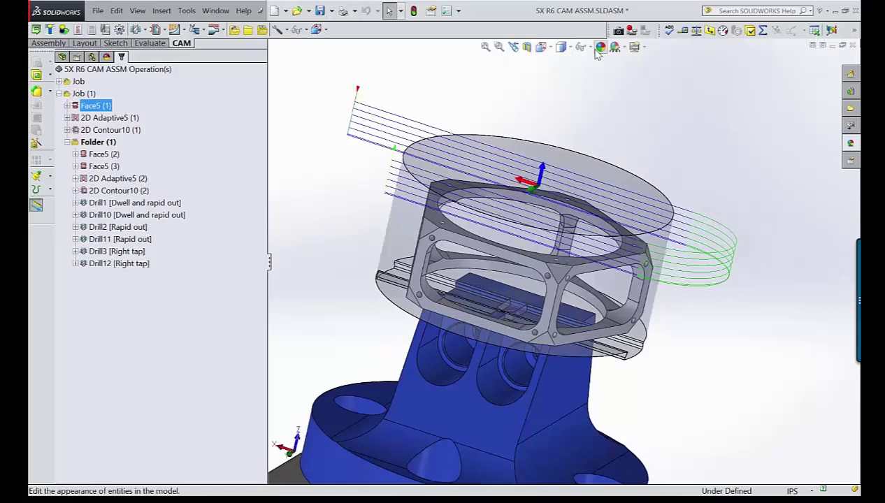
pyautogui.doubleClick(96, 105)
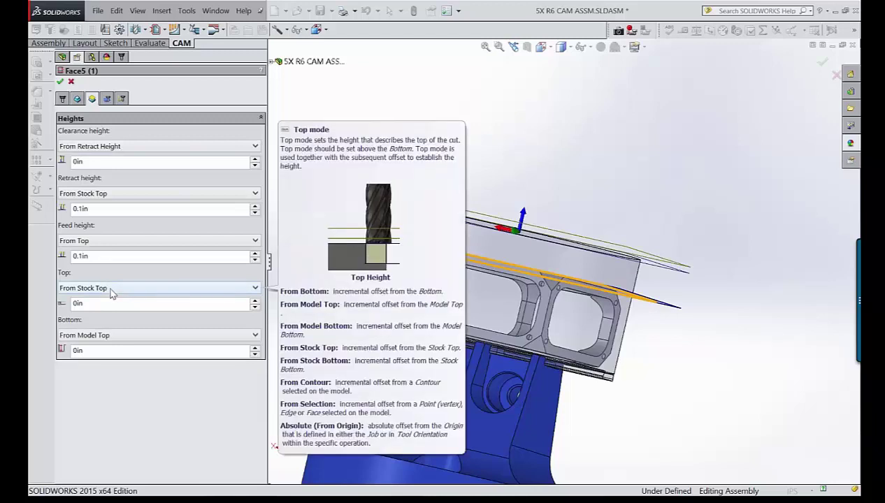
pyautogui.click(110, 290)
pyautogui.click(140, 424)
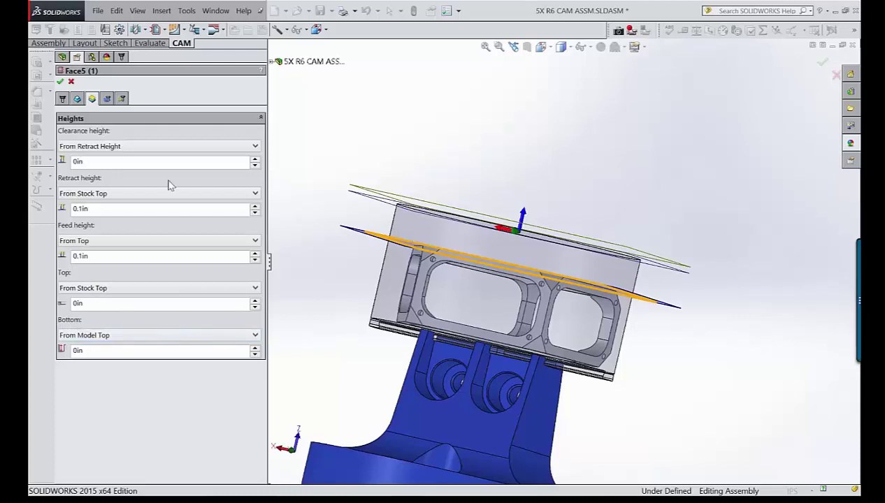
# - Inspect the expression driving the maximum stepdown of Face5 (1), and leave the operation without saving any changes
pyautogui.click(107, 100)
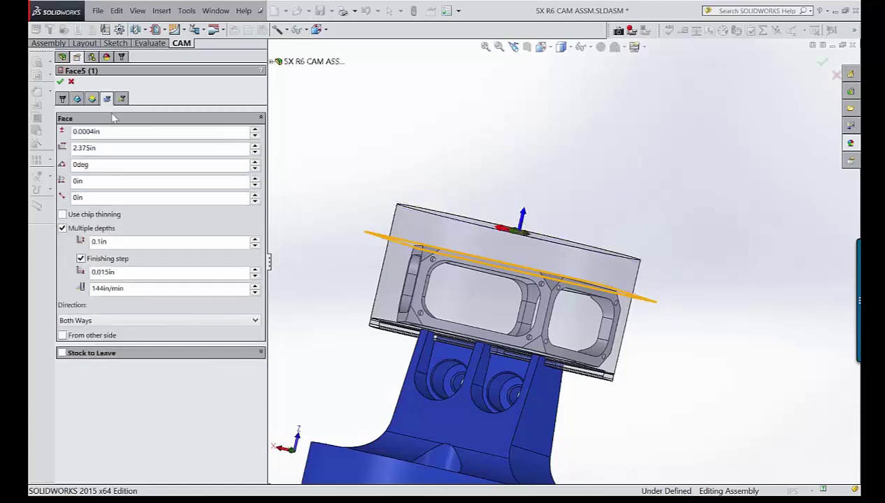
pyautogui.doubleClick(120, 242)
pyautogui.rightClick(120, 241)
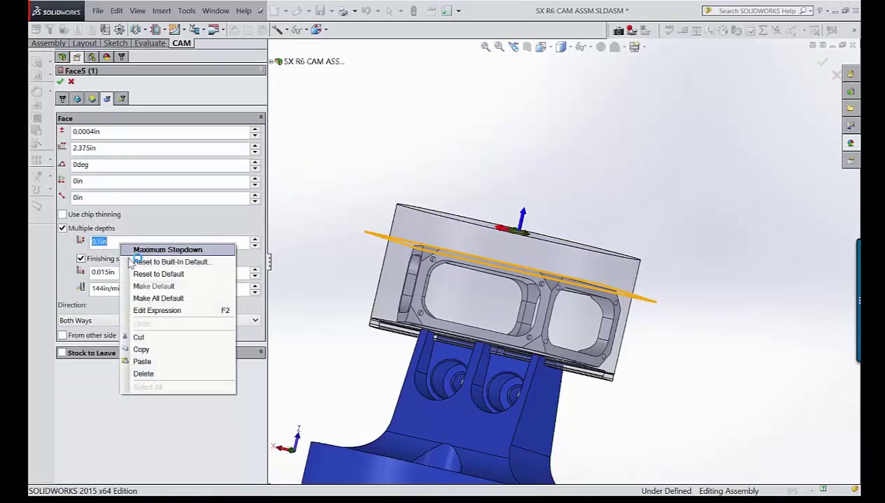
pyautogui.click(141, 310)
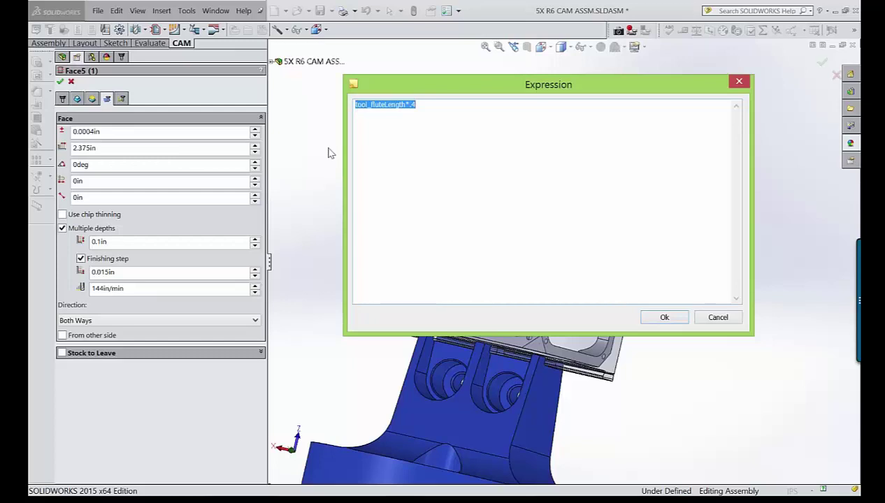
pyautogui.click(703, 321)
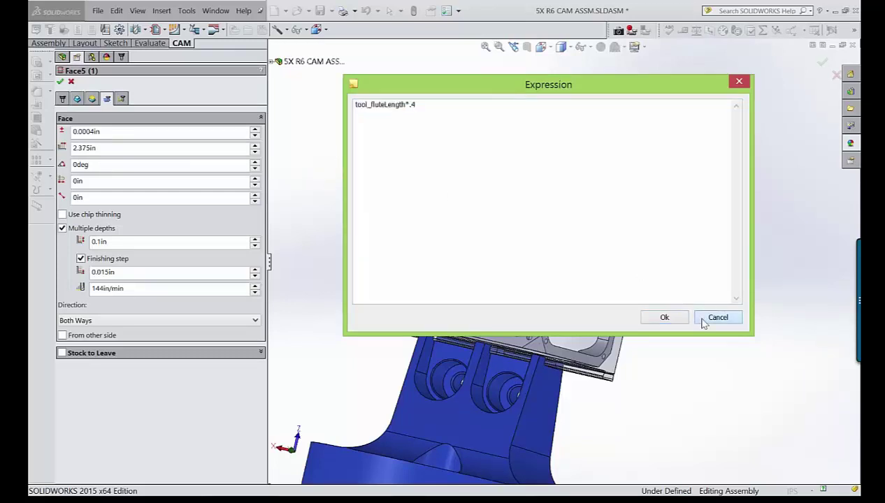
pyautogui.press('Escape')
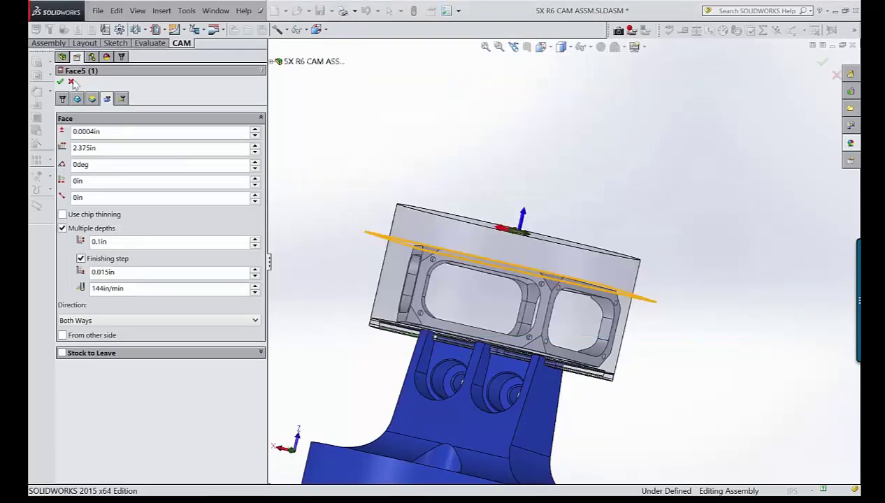
pyautogui.click(70, 82)
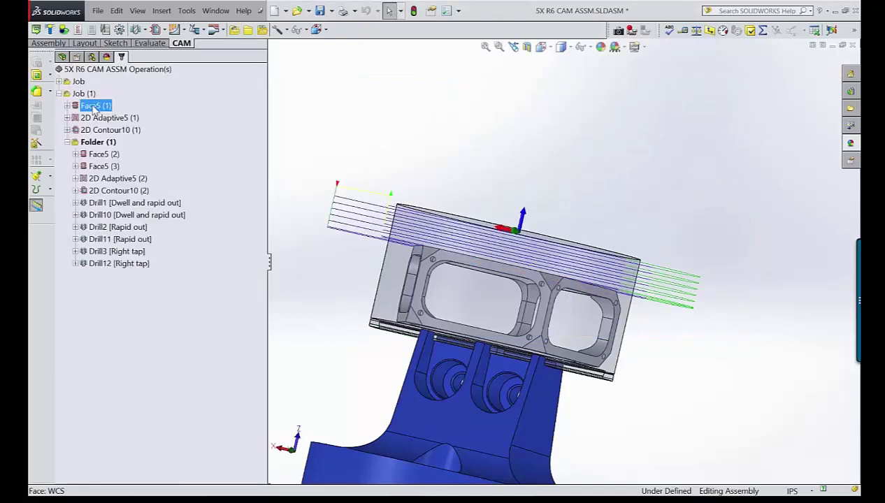
pyautogui.rightClick(93, 108)
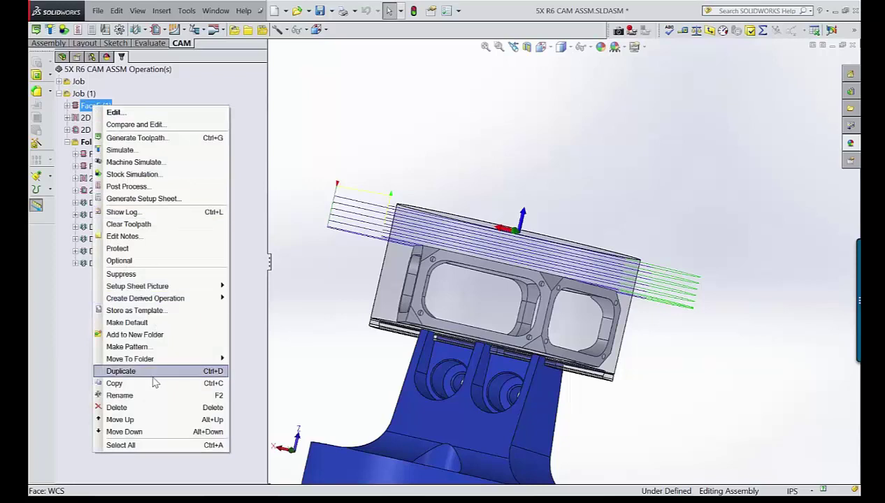
pyautogui.moveTo(160, 360)
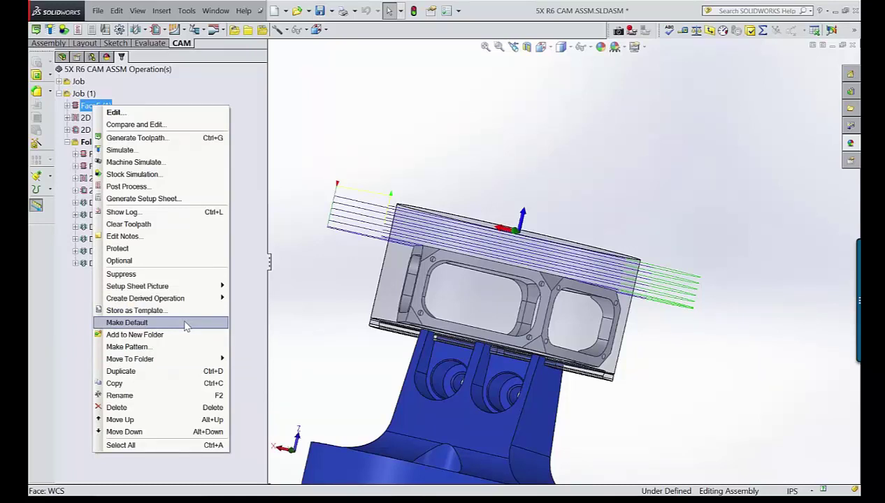
pyautogui.click(65, 290)
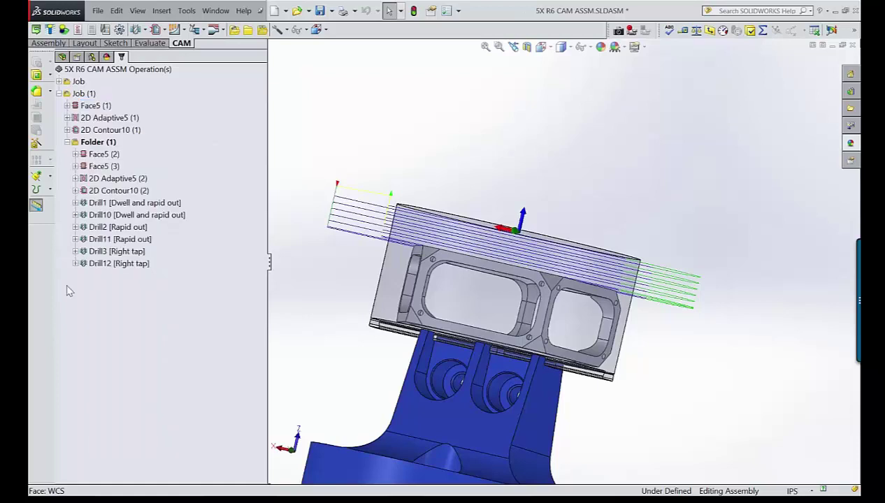
pyautogui.rightClick(129, 332)
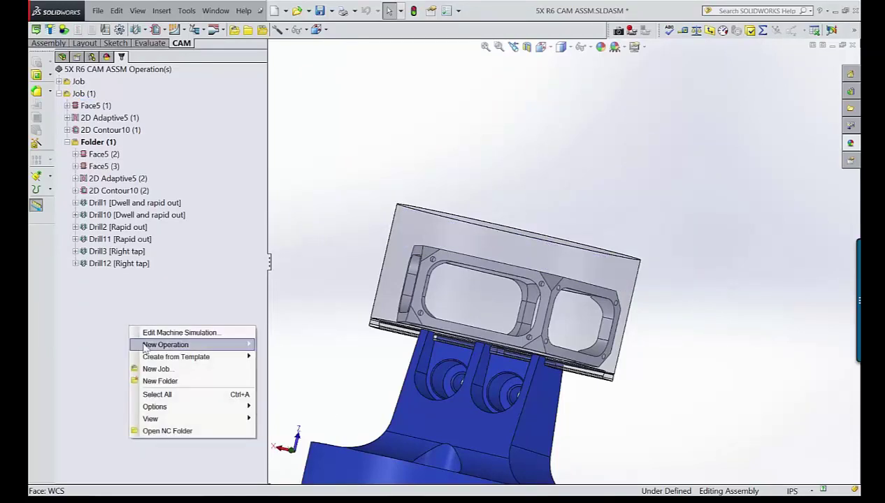
pyautogui.moveTo(168, 344)
pyautogui.moveTo(283, 357)
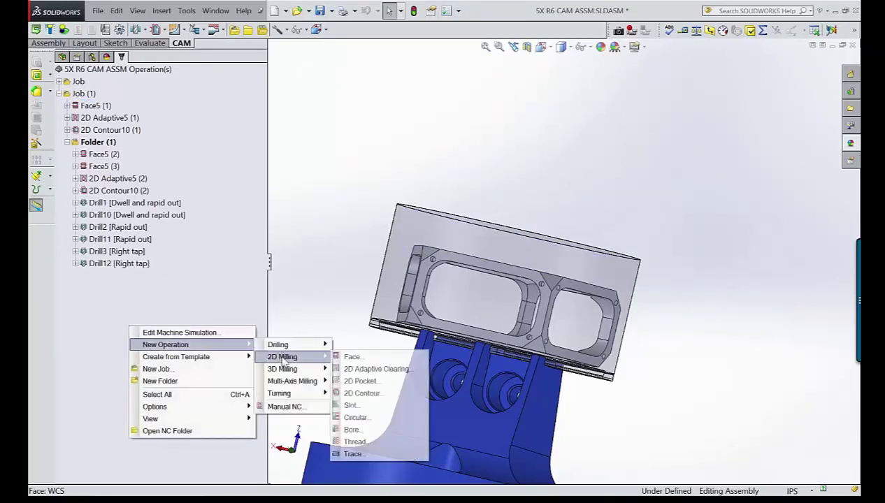
pyautogui.click(350, 358)
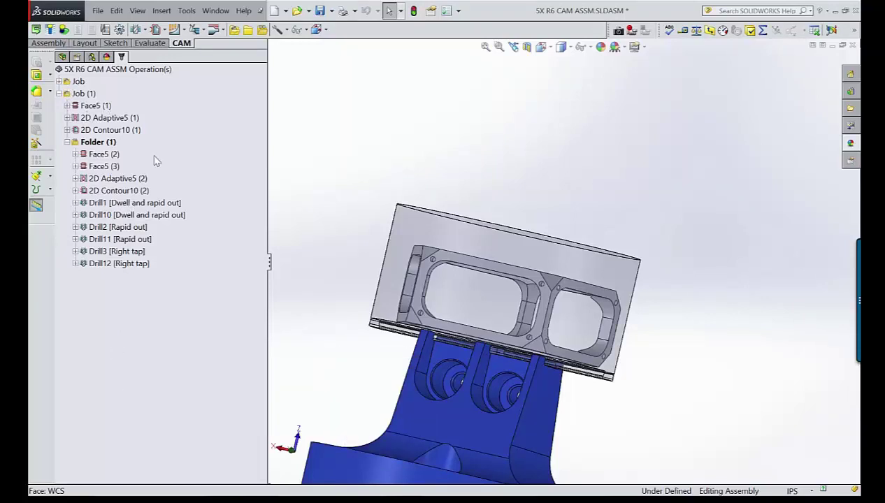
# - Display the toolpaths of Face5 (1), 2D Adaptive5 (1) and 2D Contour10 (1) together, clear the selection and view the fixtured part from above
pyautogui.moveTo(162, 134)
pyautogui.mouseDown()
pyautogui.moveTo(89, 114)
pyautogui.moveTo(96, 123)
pyautogui.mouseUp()
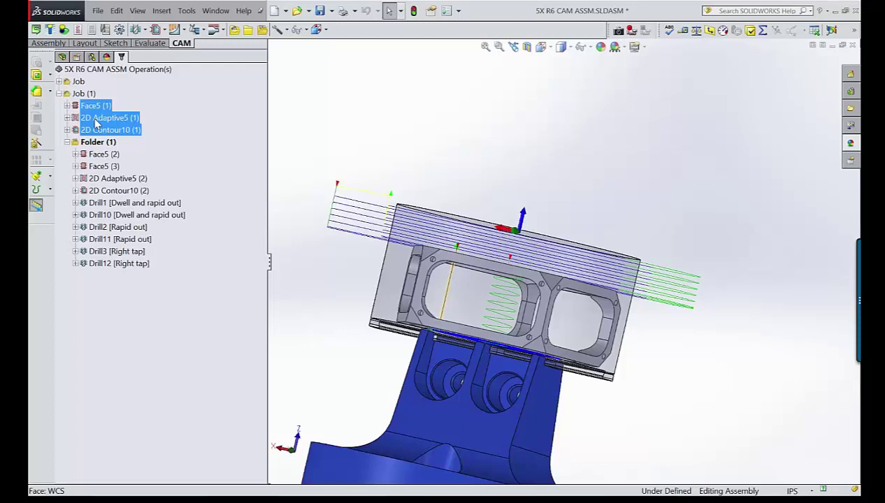
pyautogui.click(206, 183)
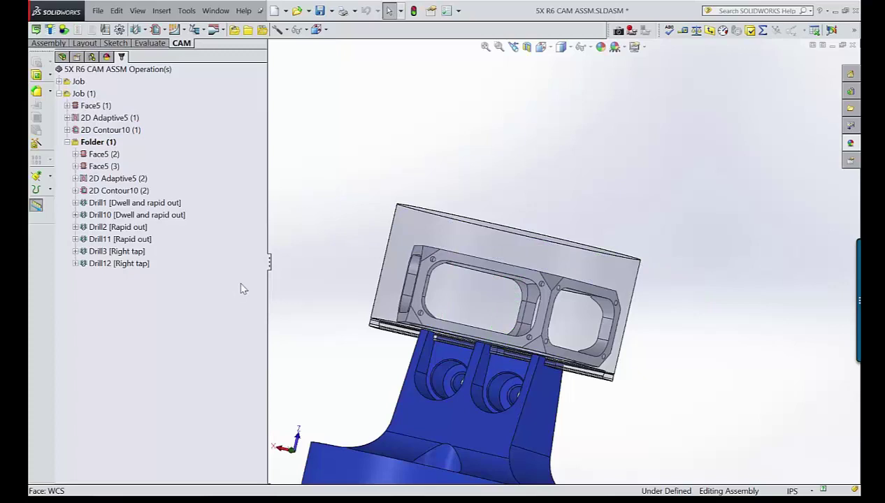
pyautogui.moveTo(413, 277); pyautogui.dragTo(344, 171, button='middle')
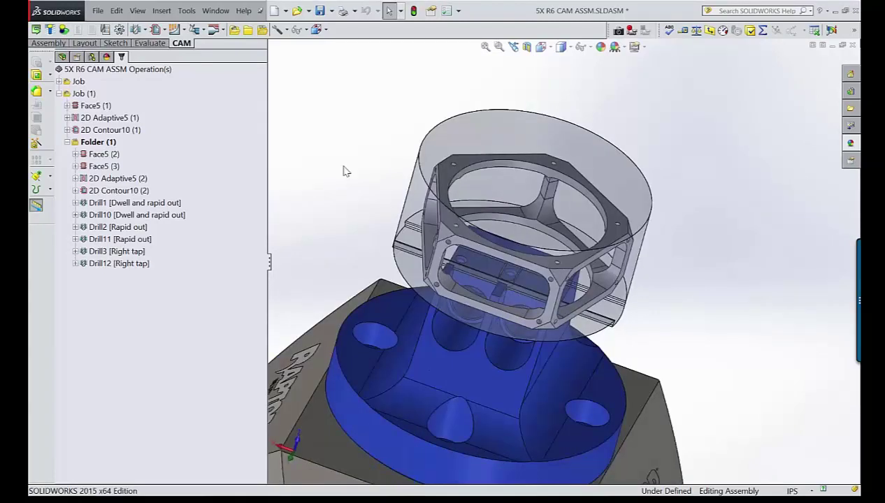